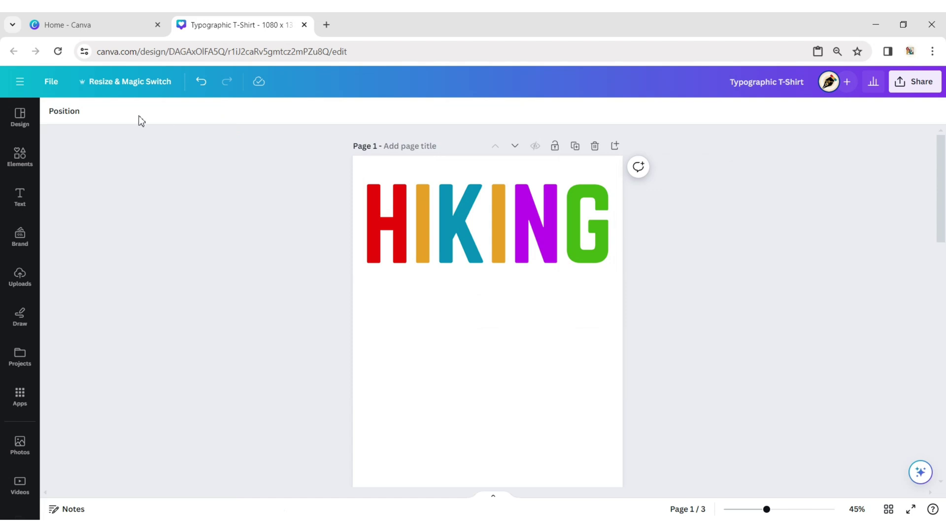
Step: Open the Elements library of shapes and graphics
left_click(32, 162)
Step: Add a square, colour it red, and shape it into a tall bar down from the H stem
left_click(73, 291)
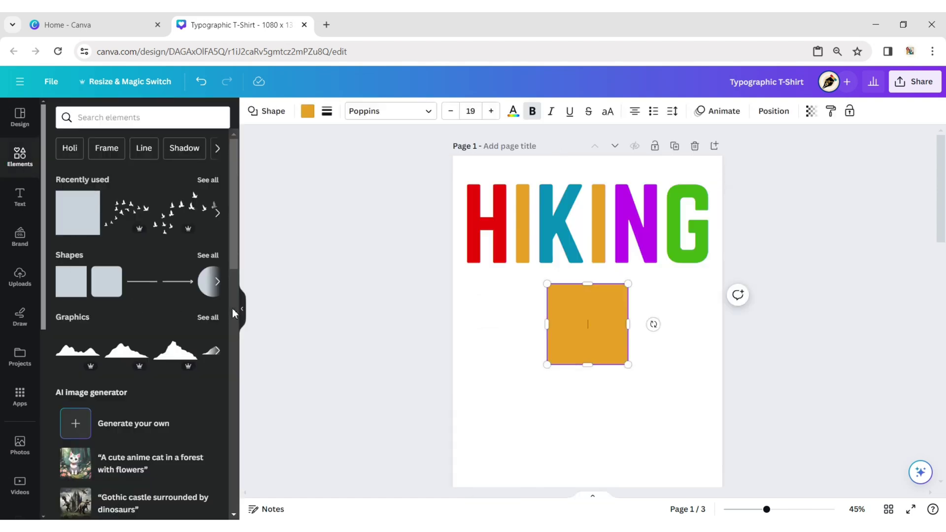
left_click(242, 309)
left_click(108, 111)
left_click(60, 208)
left_click(407, 308)
left_click_drag(485, 316, 411, 288)
left_click(492, 329)
left_click(412, 274)
left_click(412, 313)
key("Left")
key("Left")
key("Left")
key("Left")
key("Left")
left_click_drag(448, 297, 406, 295)
left_click(477, 344)
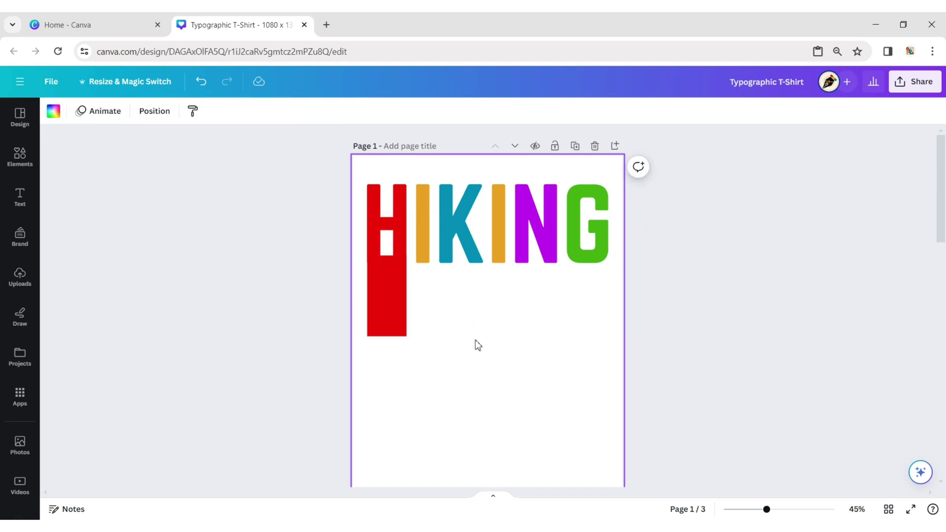
left_click(400, 310)
left_click_drag(386, 337, 393, 468)
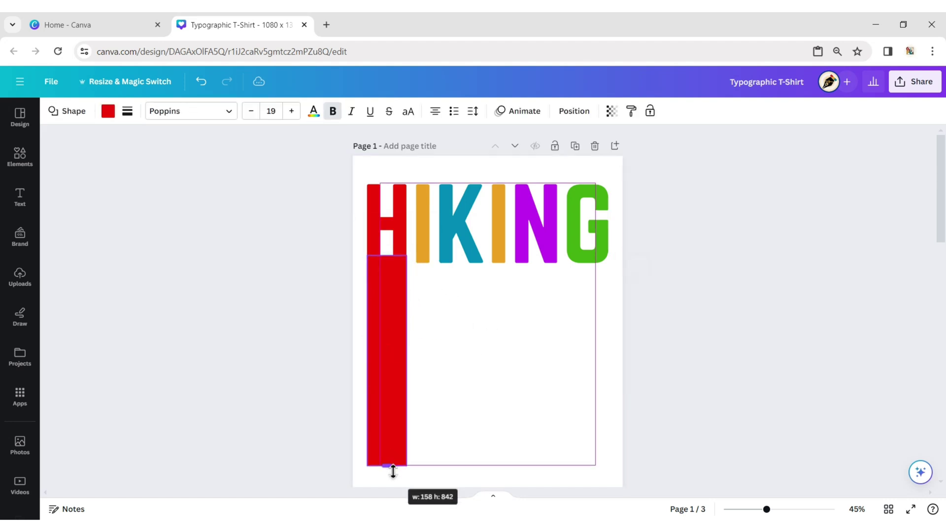
left_click(530, 399)
left_click(397, 333)
Step: Duplicate the red bar into a narrower orange bar under the I, then copy it toward the K
left_click(368, 228)
left_click_drag(386, 311, 427, 316)
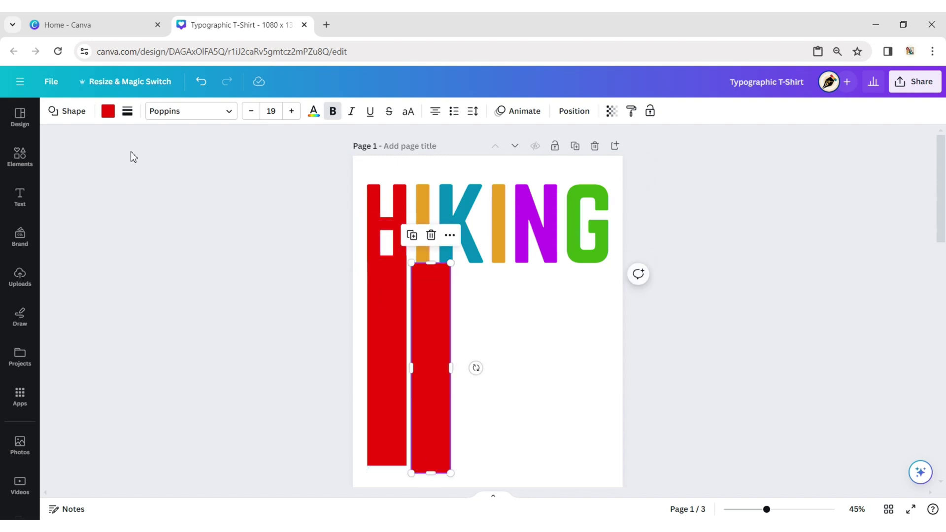
left_click(108, 111)
left_click(90, 208)
key("Escape")
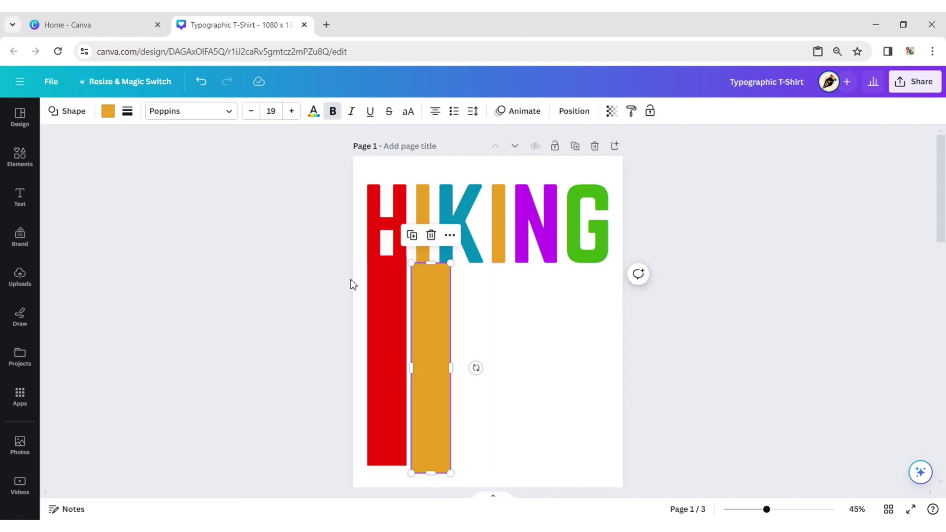
left_click_drag(432, 340, 430, 323)
left_click_drag(451, 361, 433, 362)
left_click(507, 346)
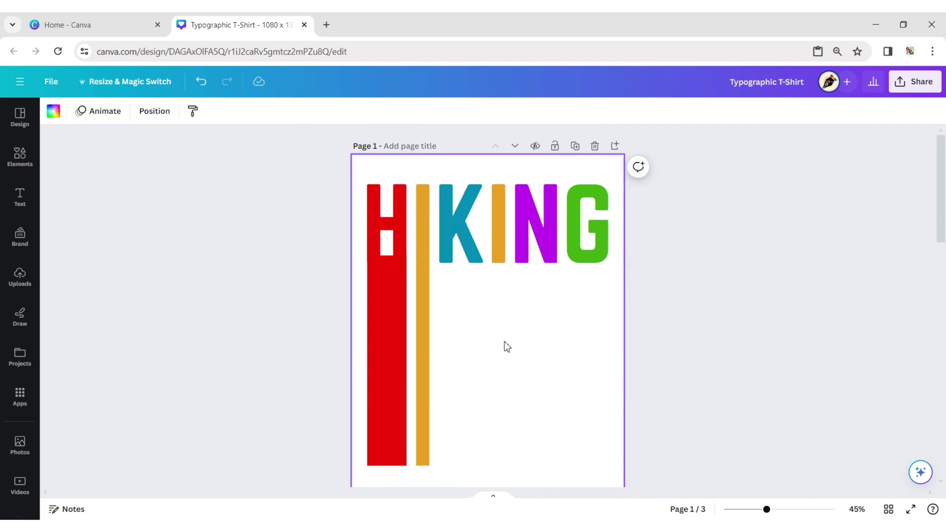
left_click(423, 331)
left_click(403, 228)
left_click_drag(436, 314, 450, 314)
Step: Make the copy a teal bar under the K and place an orange copy under the second I
left_click(110, 114)
left_click(150, 177)
left_click_drag(452, 367, 484, 363)
left_click_drag(466, 257, 466, 263)
left_click(517, 306)
left_click(458, 323)
left_click(444, 235)
left_click_drag(466, 469, 461, 268)
left_click(516, 297)
left_click(457, 304)
key("Up")
key("Up")
key("Up")
left_click(555, 342)
left_click(422, 327)
left_click_drag(419, 327, 536, 334)
left_click(605, 318)
Step: Duplicate the teal bar, recolour it purple, and narrow and lengthen it under the N
left_click(605, 317)
left_click(458, 329)
left_click(107, 111)
left_click(210, 180)
mouse_move(543, 296)
left_mouse_down()
mouse_move(543, 323)
mouse_move(540, 290)
left_mouse_up()
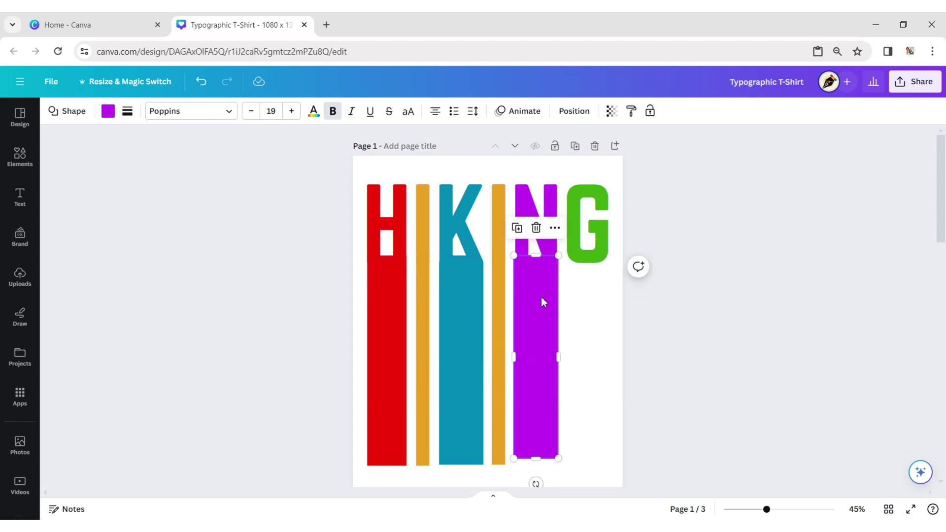
left_click_drag(560, 359, 515, 362)
left_click(597, 342)
left_click(539, 351)
left_click(586, 349)
left_click(538, 356)
left_click(575, 351)
left_click(551, 340)
left_click(594, 338)
left_click(546, 339)
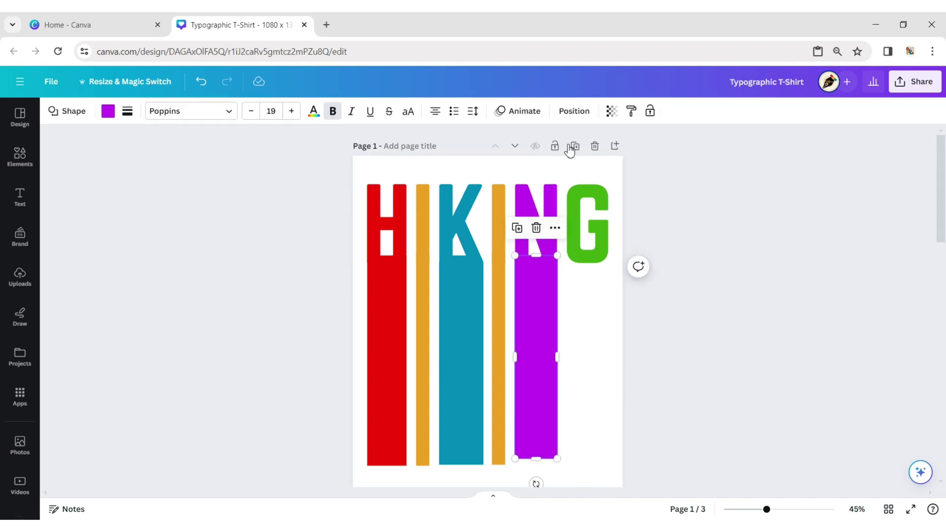
left_click(574, 111)
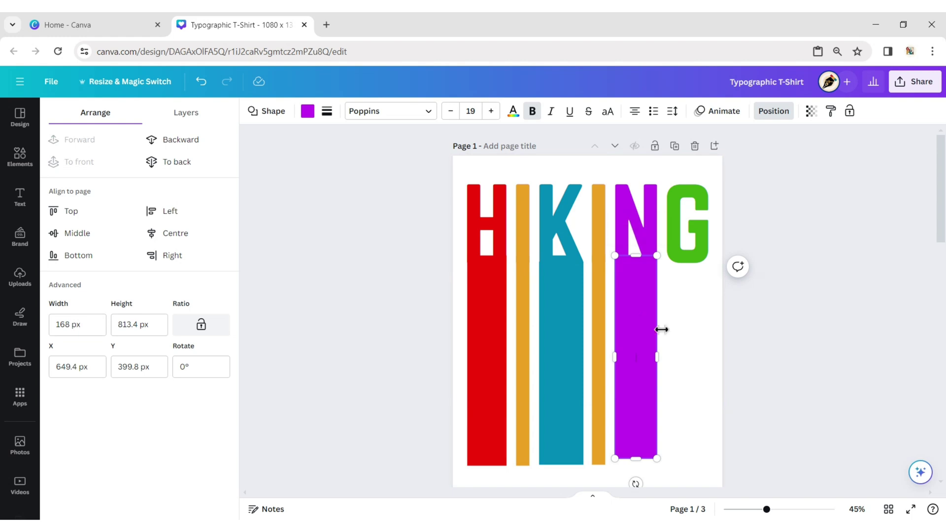
left_click(734, 313)
left_click(536, 383)
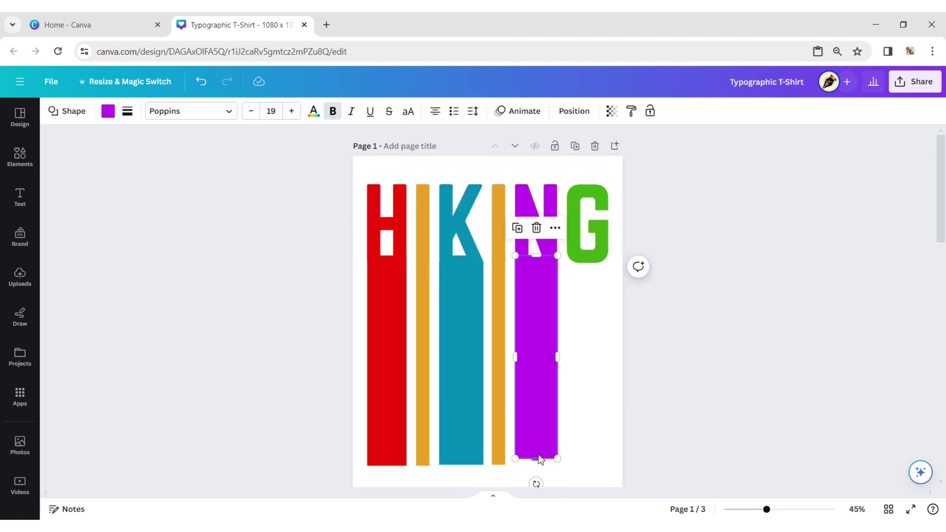
left_click_drag(537, 458, 537, 464)
Step: Duplicate the purple bar as a green bar under the G
left_click(517, 228)
left_click_drag(536, 348, 589, 340)
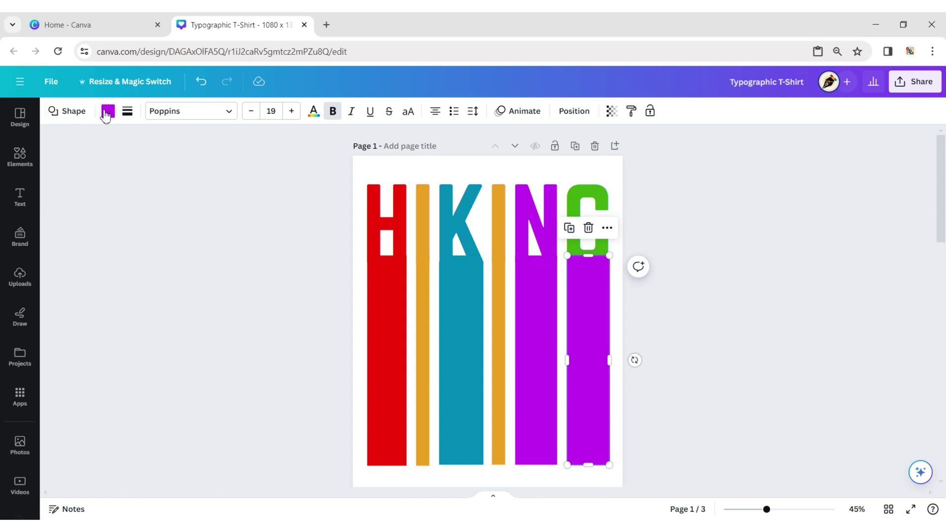
left_click(107, 113)
left_click(179, 177)
left_click(321, 239)
left_click(756, 310)
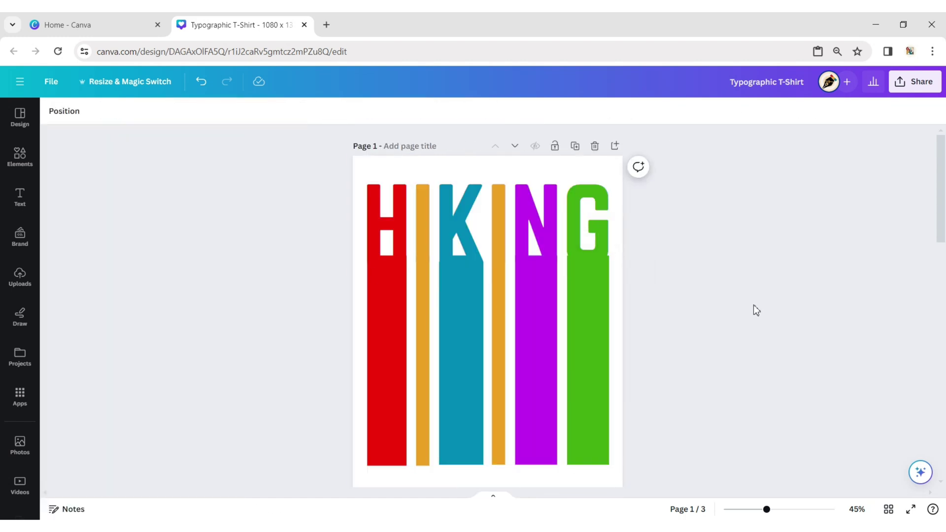
left_click_drag(583, 315, 584, 309)
Step: Narrow and lengthen the green bar so it lines up with the other bars
left_click(628, 315)
left_click(602, 325)
left_click_drag(611, 355, 609, 358)
left_click(734, 355)
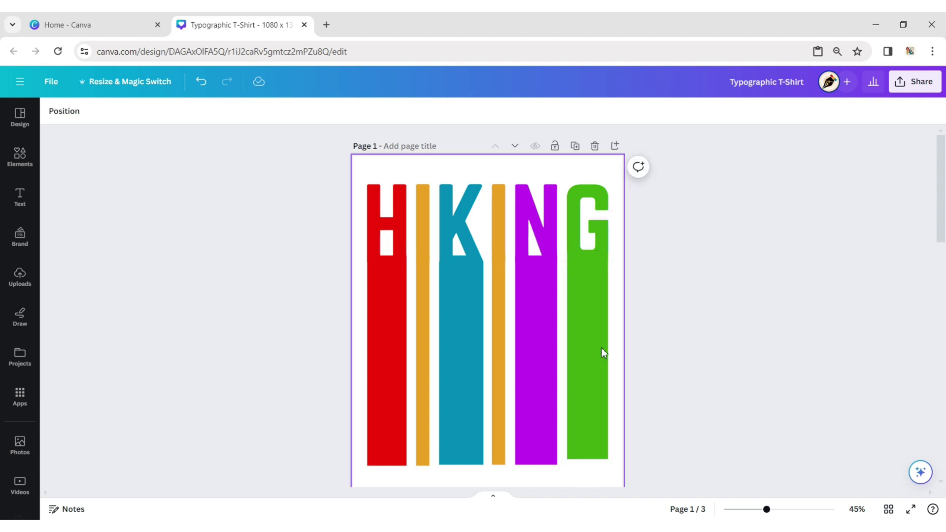
left_click(589, 443)
left_click_drag(588, 462, 588, 467)
left_click(783, 355)
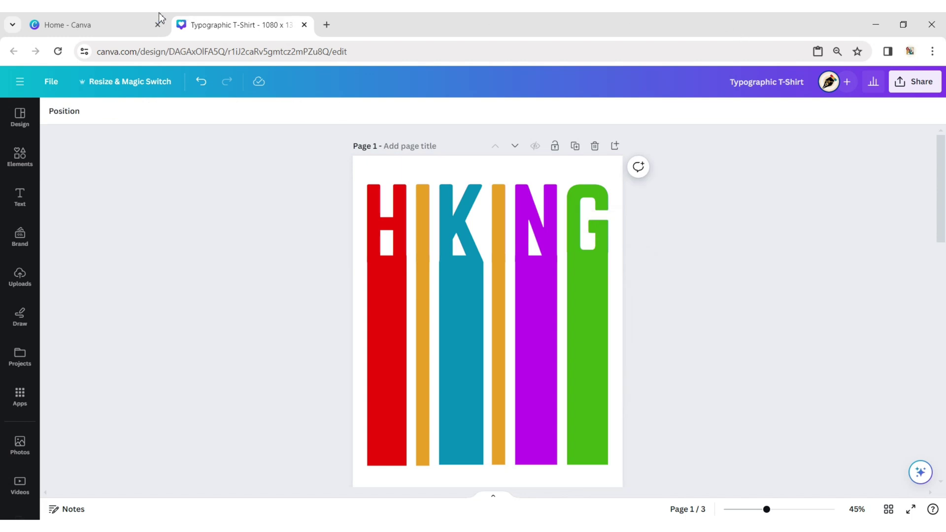
Step: Group all the HIKING letters and bars and move the group up to the page top
left_click_drag(358, 173, 630, 481)
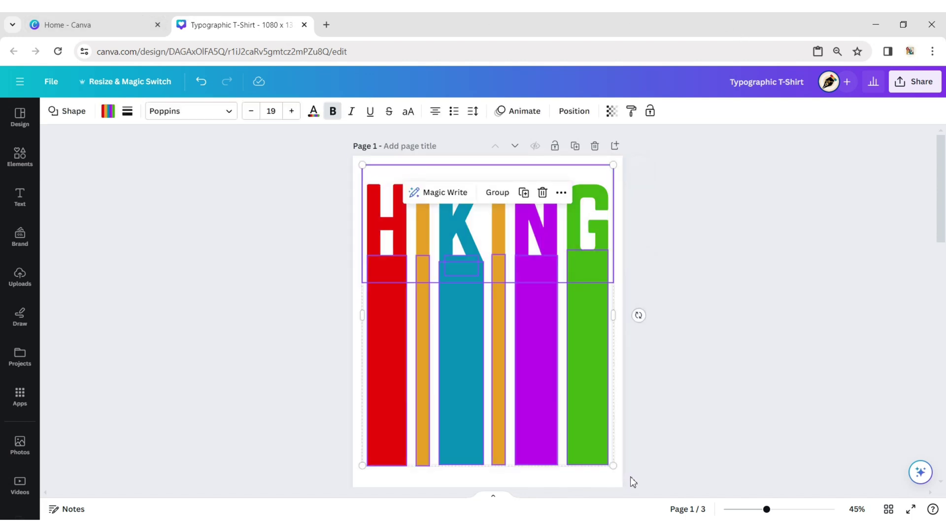
left_click(509, 200)
left_click_drag(498, 330, 497, 323)
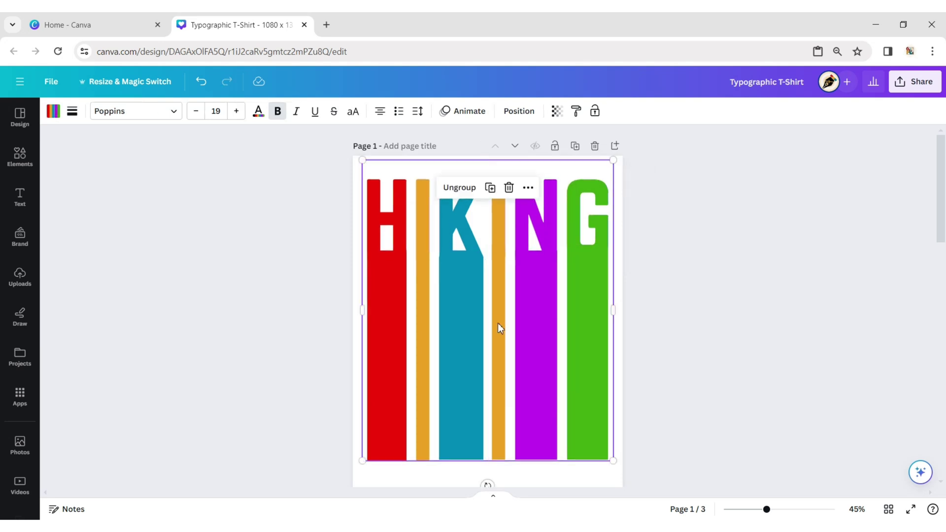
left_click(793, 276)
left_click(24, 158)
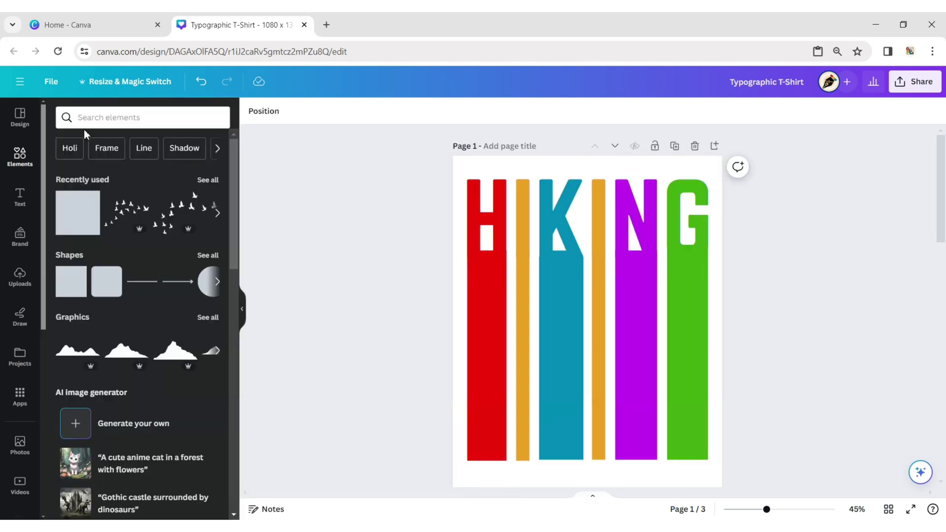
Step: Search graphics for 'mountain climbing' and add the three-climbers-on-a-peak silhouette
type("mountain climbing")
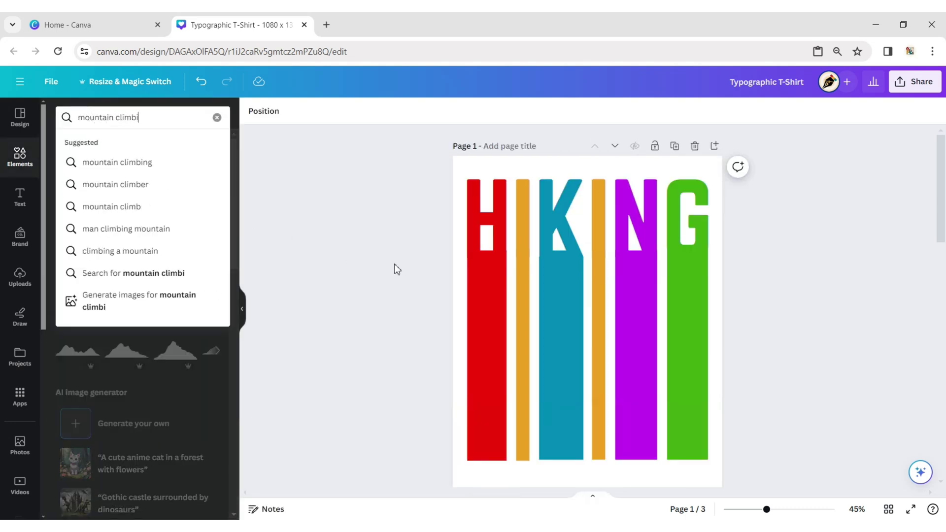
key("Return")
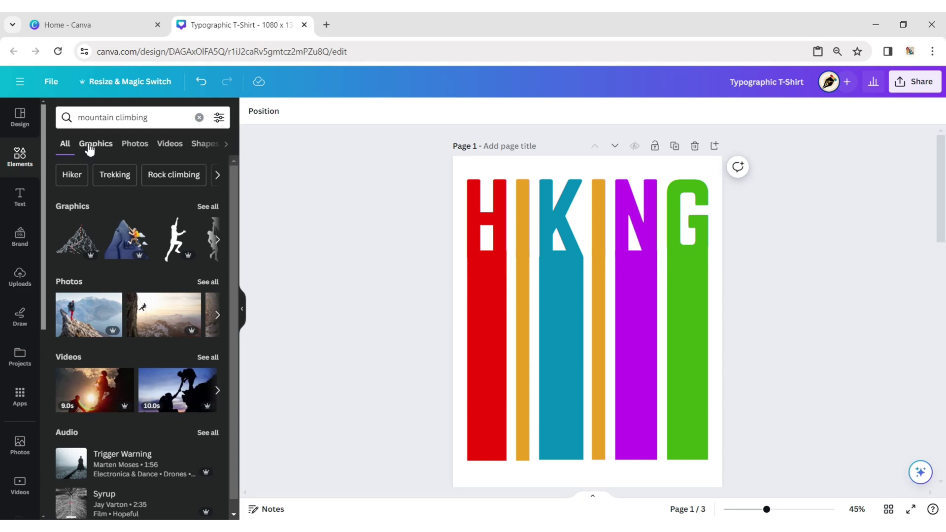
left_click(89, 147)
scroll(163, 291, "down", 4)
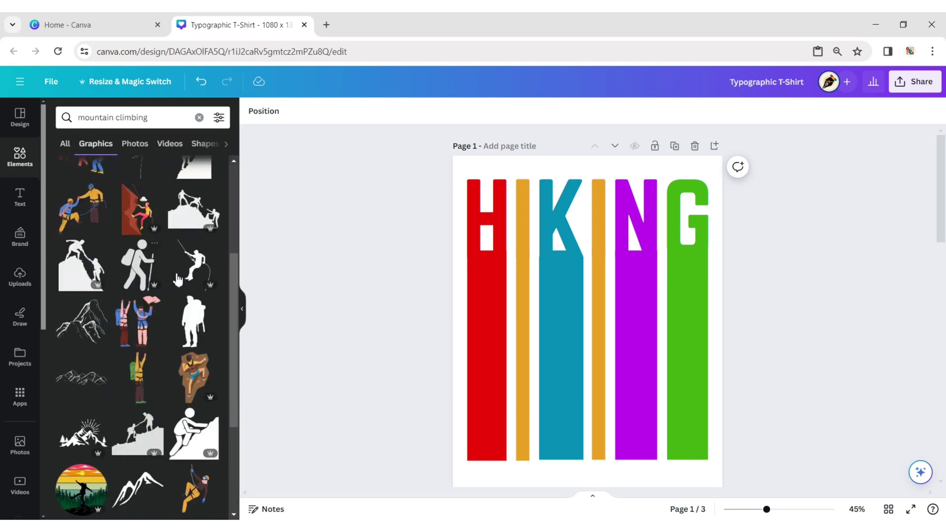
left_click(187, 215)
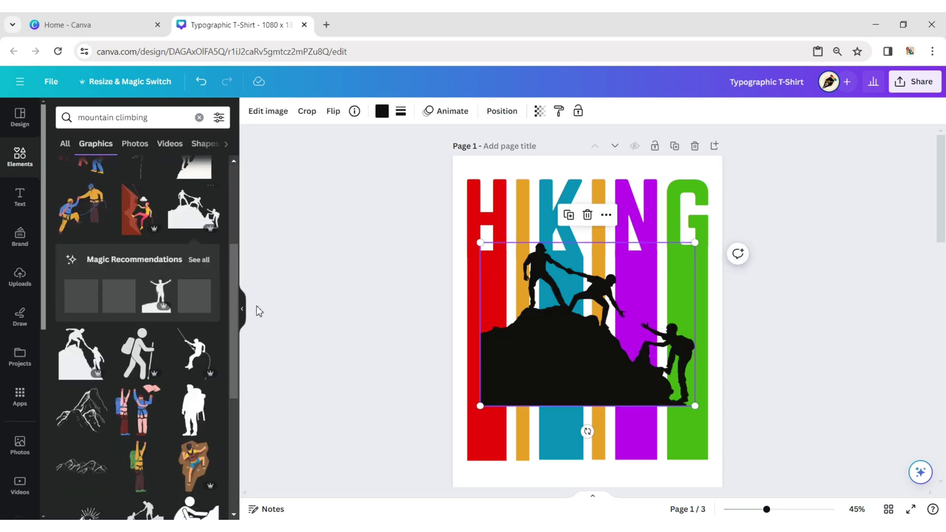
Step: Position the climbers silhouette over the lower part of the colour bars
left_click(242, 308)
left_click_drag(430, 371, 420, 421)
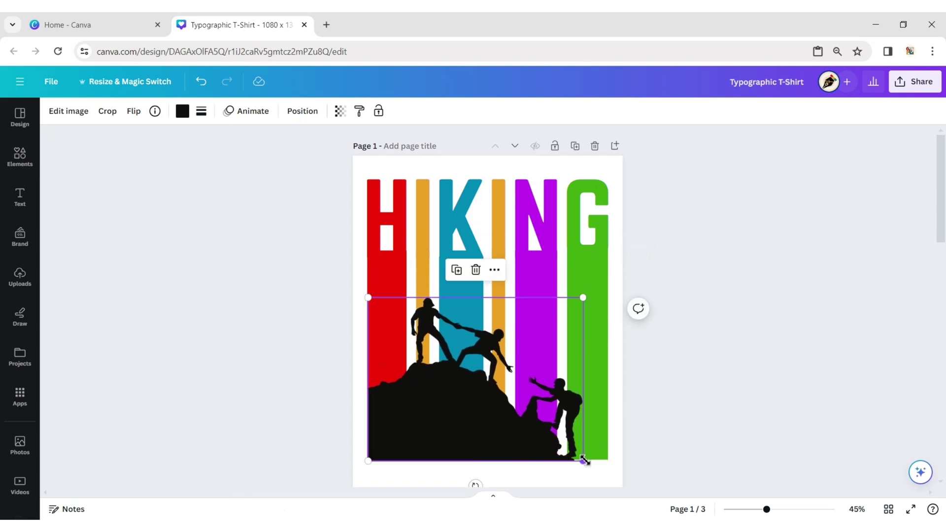
left_click_drag(583, 461, 607, 470)
mouse_move(518, 430)
left_mouse_down()
mouse_move(517, 397)
mouse_move(516, 413)
left_mouse_up()
key("ctrl+z")
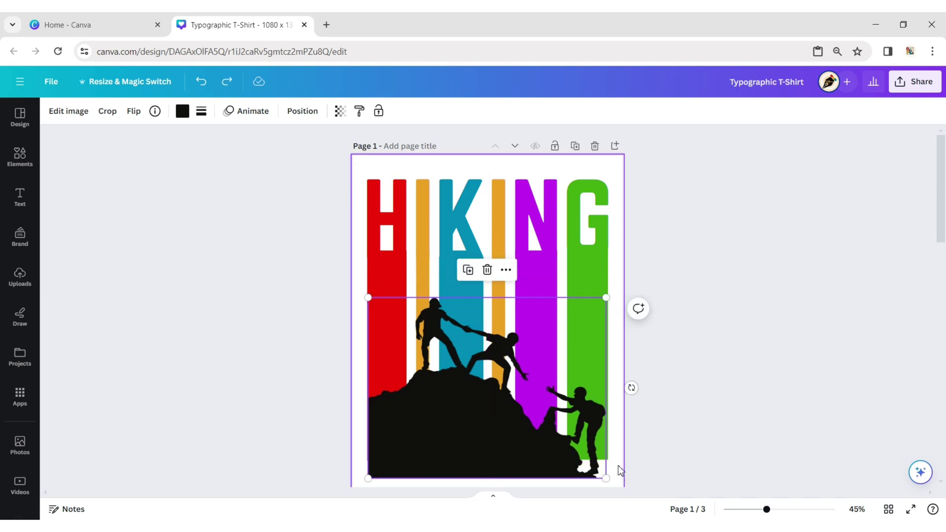
key("ctrl+z")
key("ctrl+z")
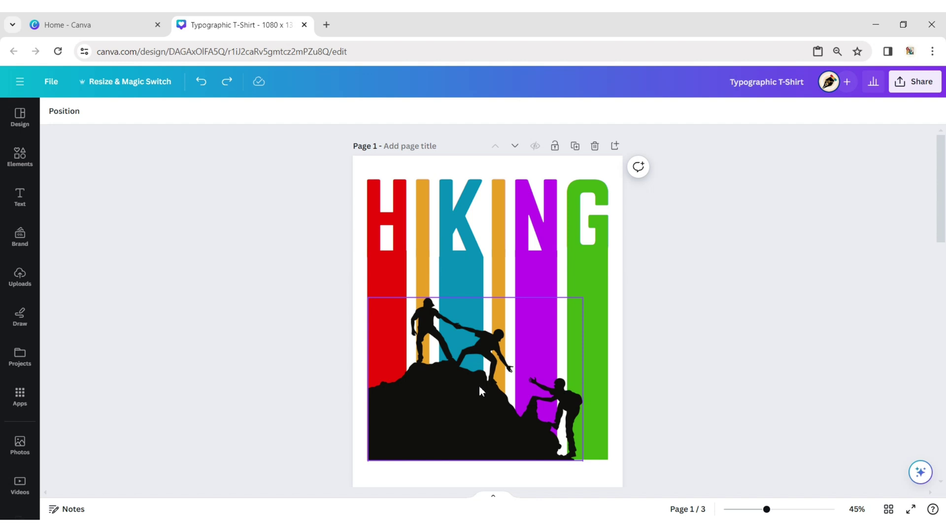
mouse_move(479, 386)
left_mouse_down()
mouse_move(479, 376)
mouse_move(480, 387)
left_mouse_up()
left_click(725, 409)
left_click(567, 419)
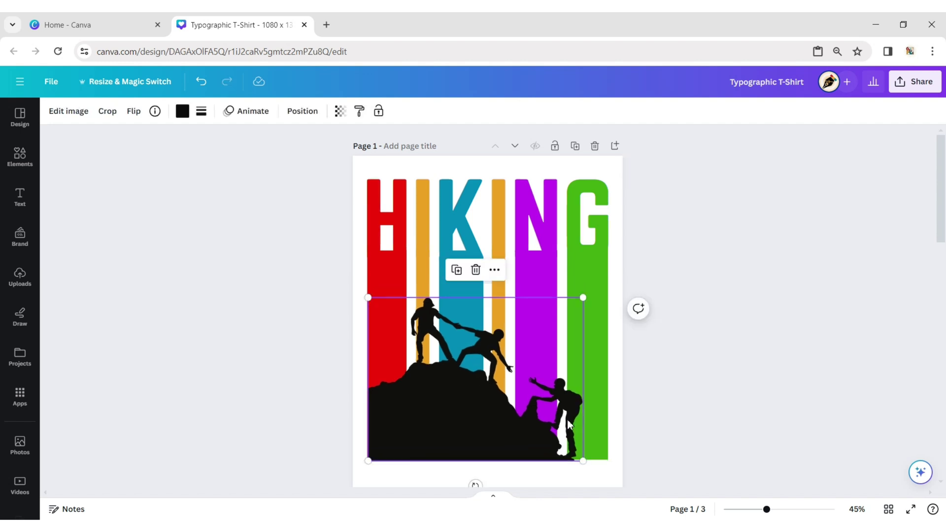
key("Up")
key("Up")
key("Up")
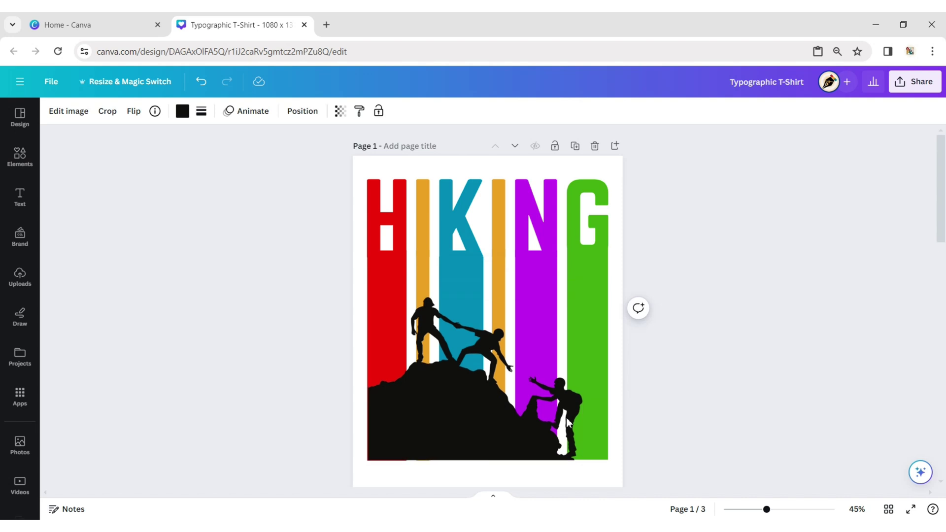
key("Left")
key("Left")
key("Left")
left_click_drag(565, 418, 566, 418)
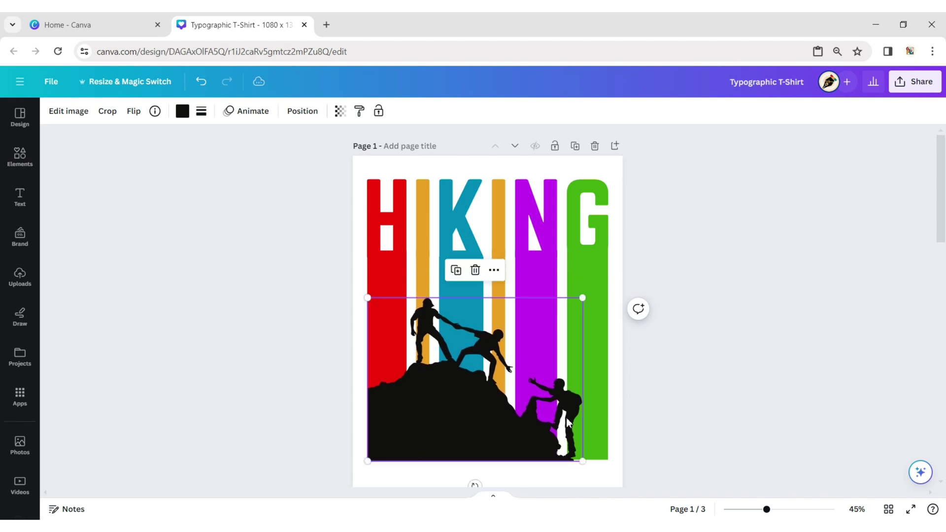
left_click(762, 415)
Step: Search graphics for 'mountain' and add the mountain-range silhouette
left_click(20, 156)
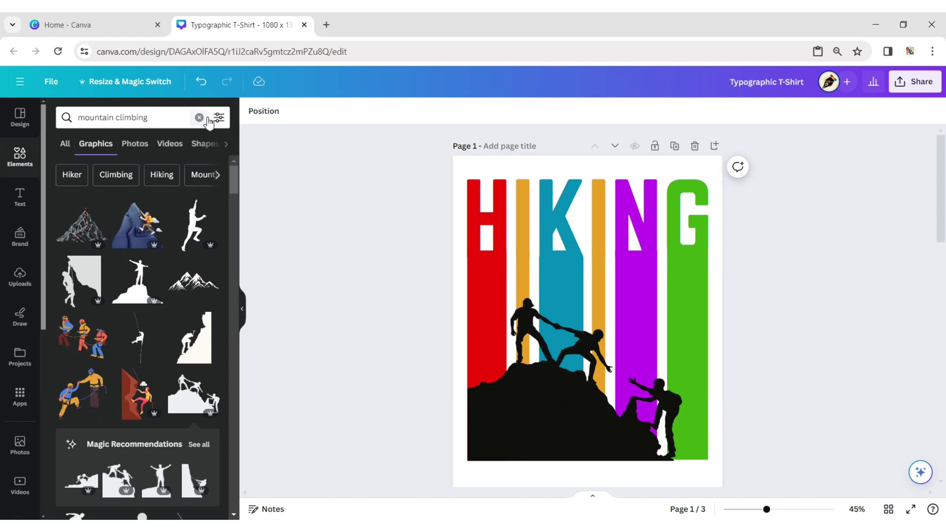
left_click(201, 117)
type("mountain")
key("Return")
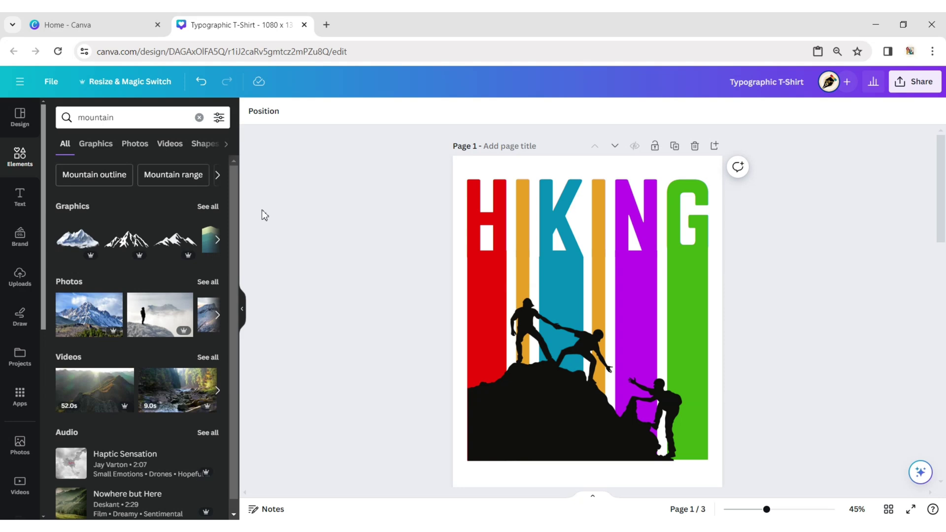
left_click(89, 147)
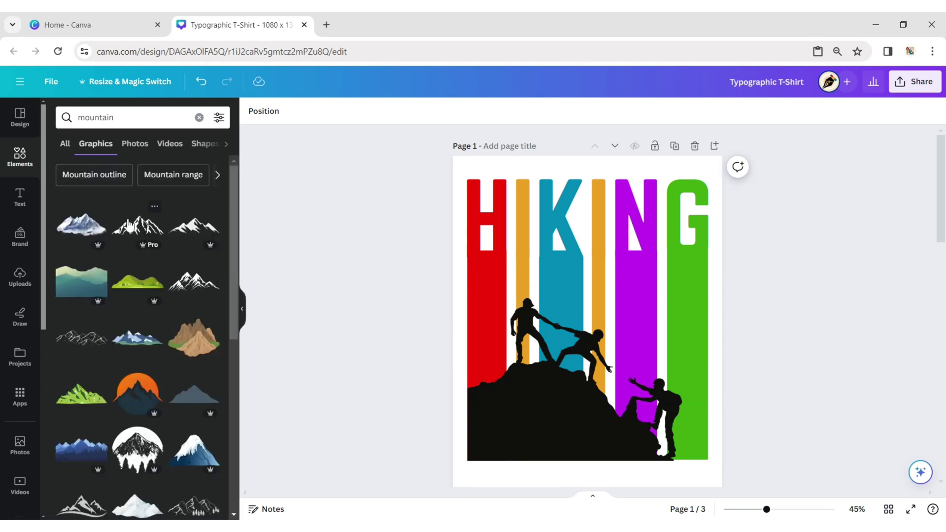
scroll(150, 303, "down", 10)
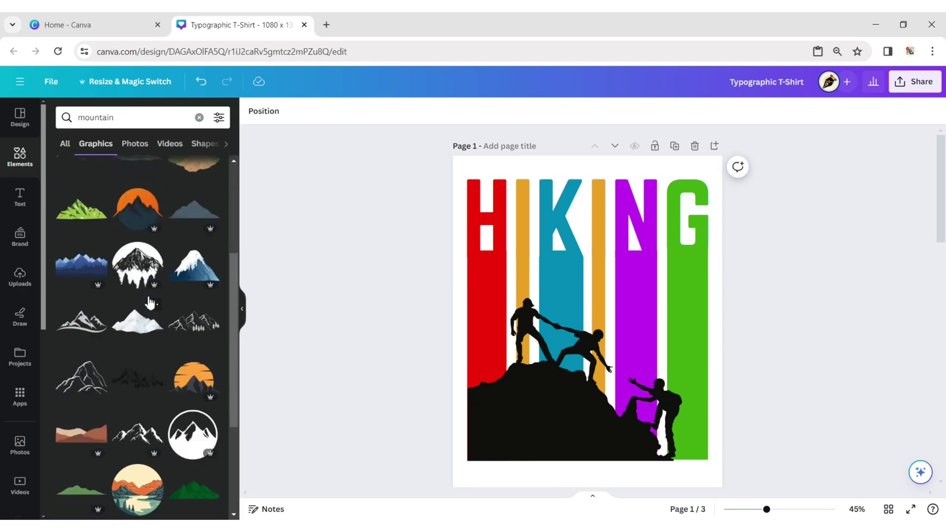
left_click(137, 310)
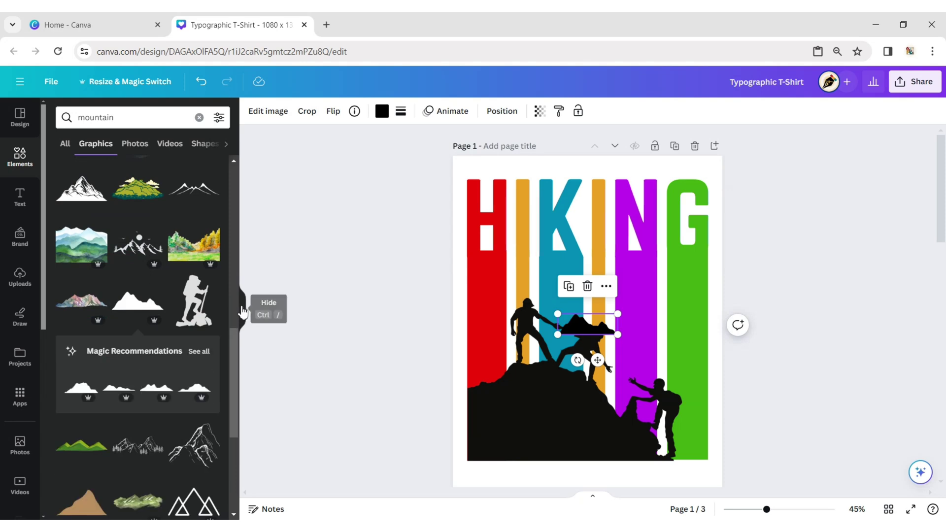
Step: Move the mountain silhouette to the design's bottom-right corner beside the climbers
left_click(242, 309)
left_click_drag(474, 325, 586, 449)
left_click(751, 380)
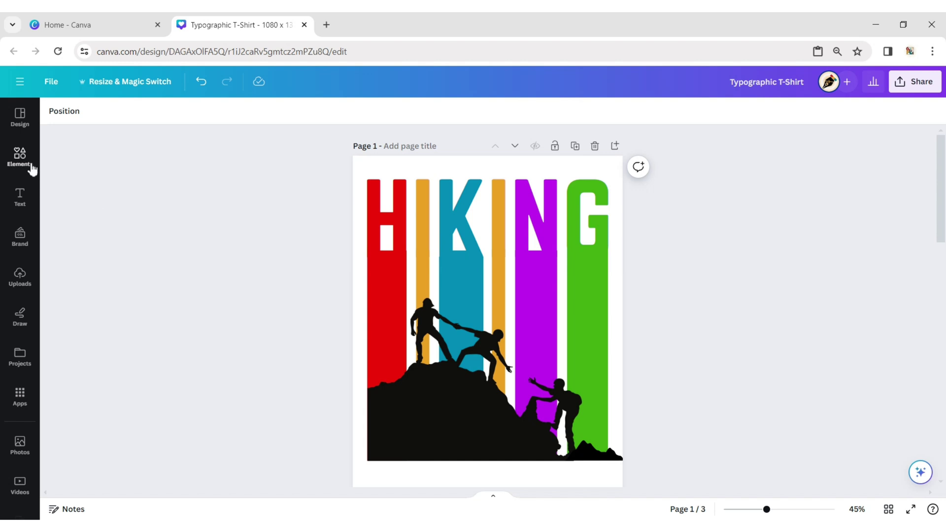
left_click(20, 157)
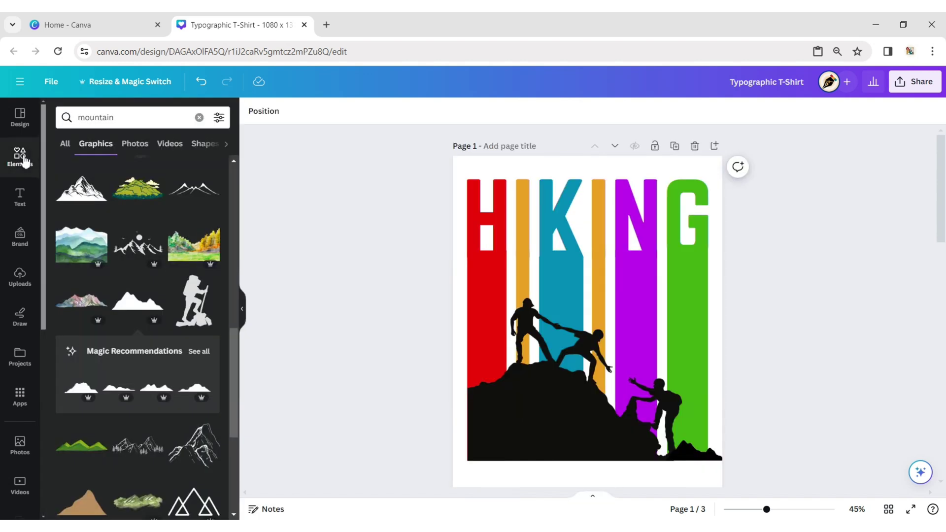
left_click(200, 118)
Step: Search for 'flying bir' graphics and add a flock of flying birds
type("f")
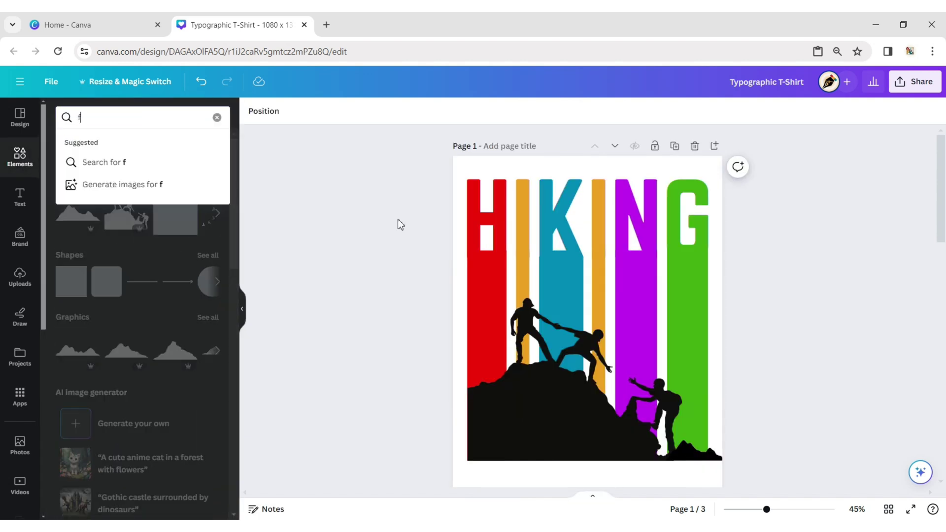
type("lying bir")
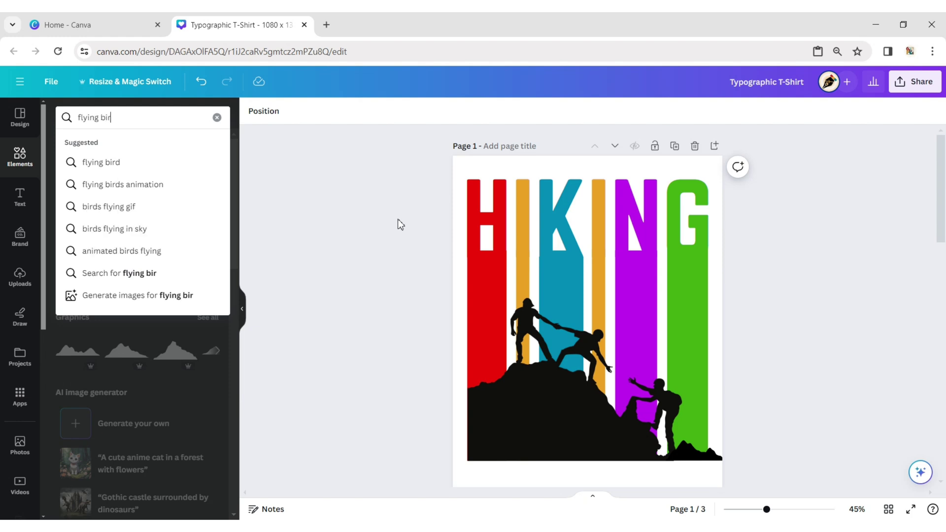
key("Return")
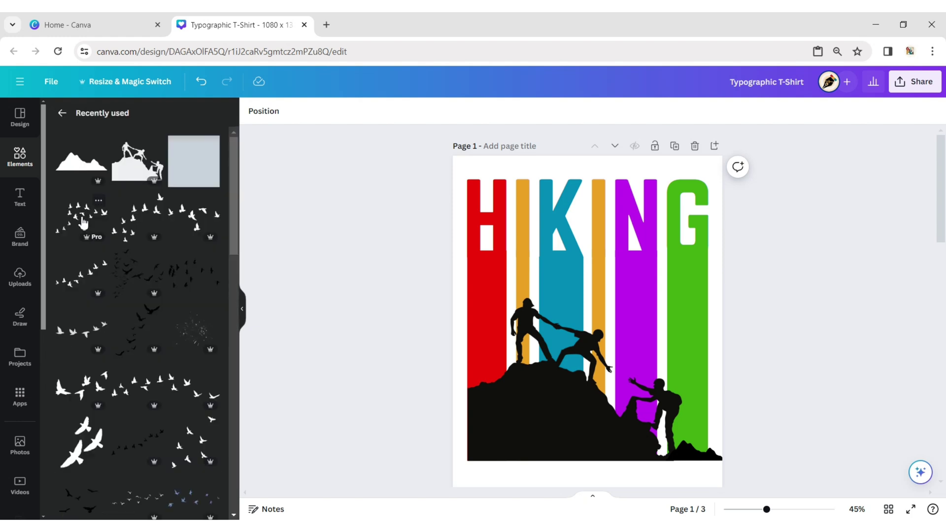
left_click(83, 223)
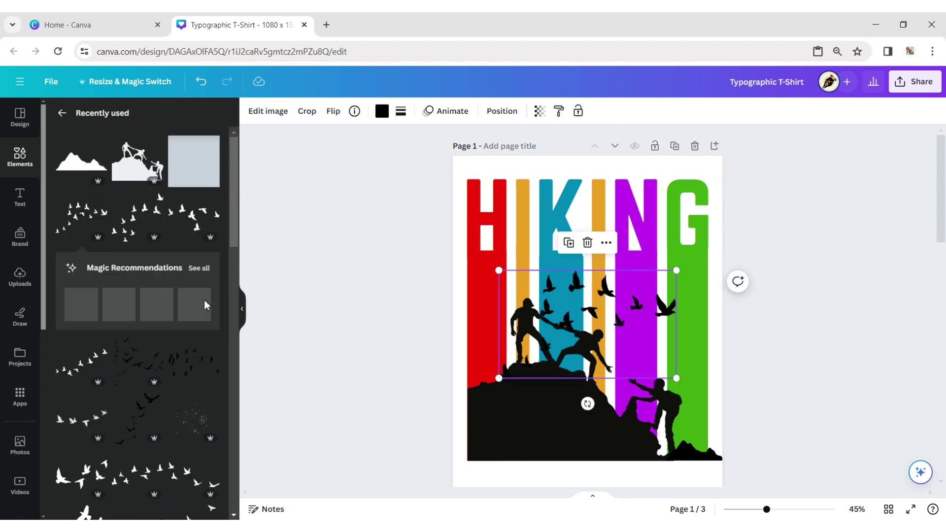
left_click(241, 309)
Step: Place the birds above the climbers, flip them horizontally, and resize them over the middle bars
left_click_drag(521, 308, 508, 270)
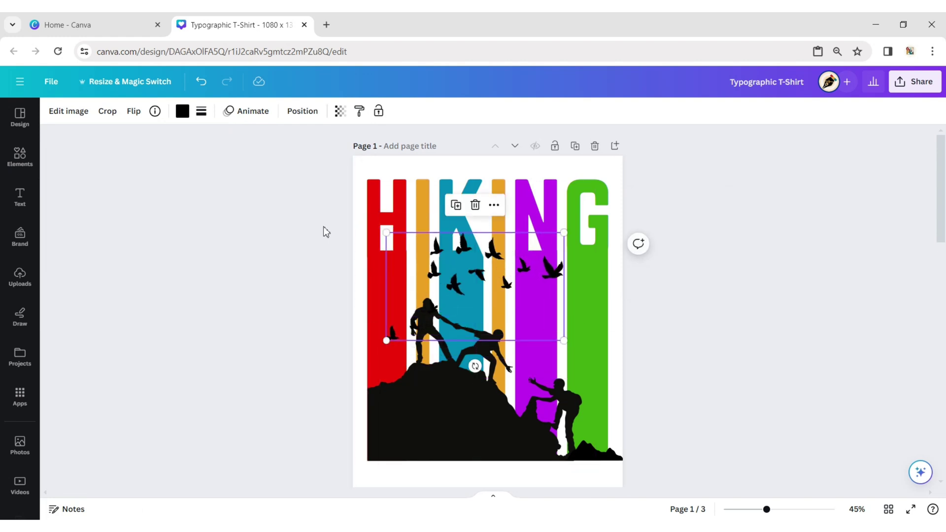
left_click(139, 113)
left_click(164, 143)
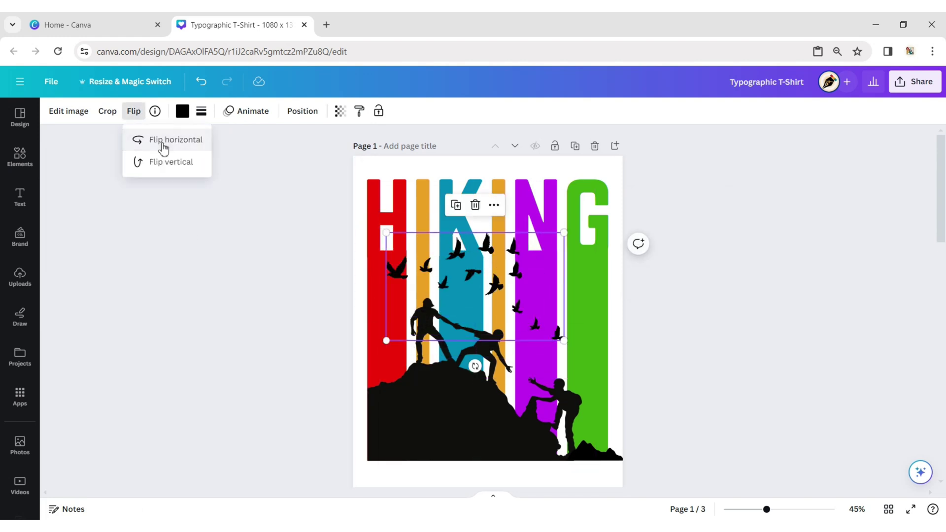
left_click_drag(500, 273, 502, 286)
left_click_drag(565, 352, 539, 335)
left_click_drag(479, 290, 458, 281)
Step: Enlarge and centre the birds across the bars, and slightly enlarge the climbers silhouette toward the bottom-left
left_click_drag(540, 342, 583, 368)
left_click_drag(488, 293, 488, 293)
left_click(727, 339)
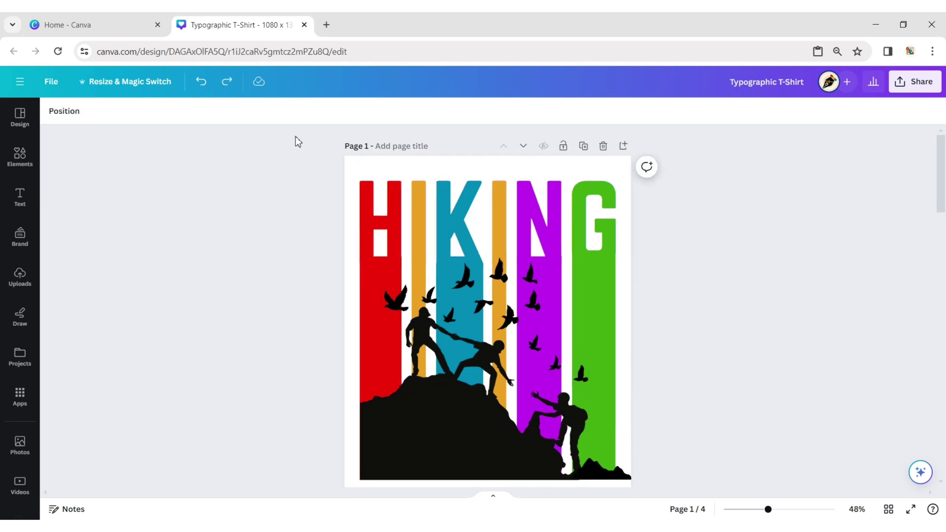
left_click(353, 422)
left_click(362, 430)
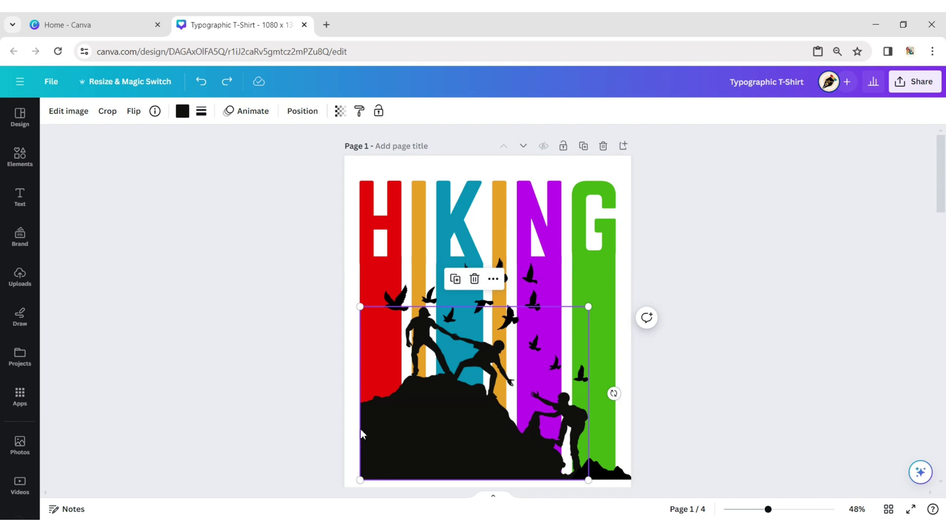
left_click_drag(360, 480, 357, 483)
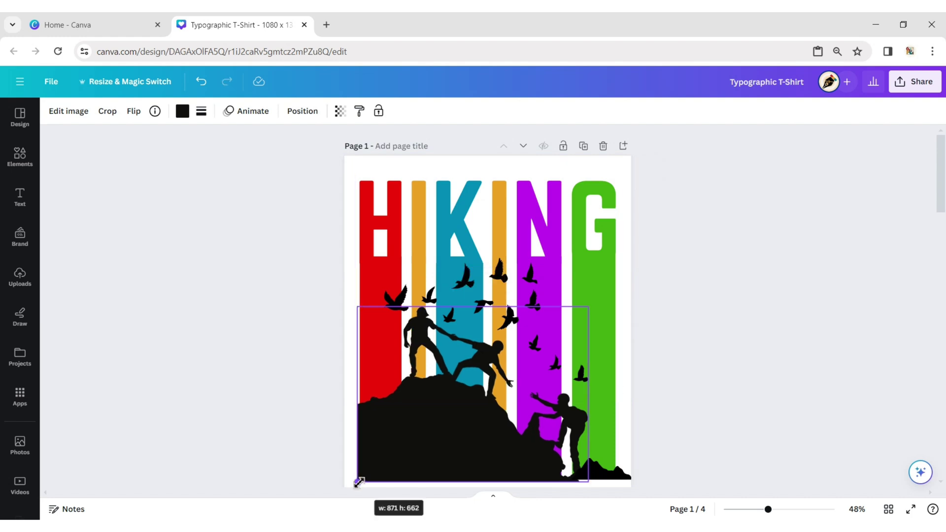
left_click(787, 347)
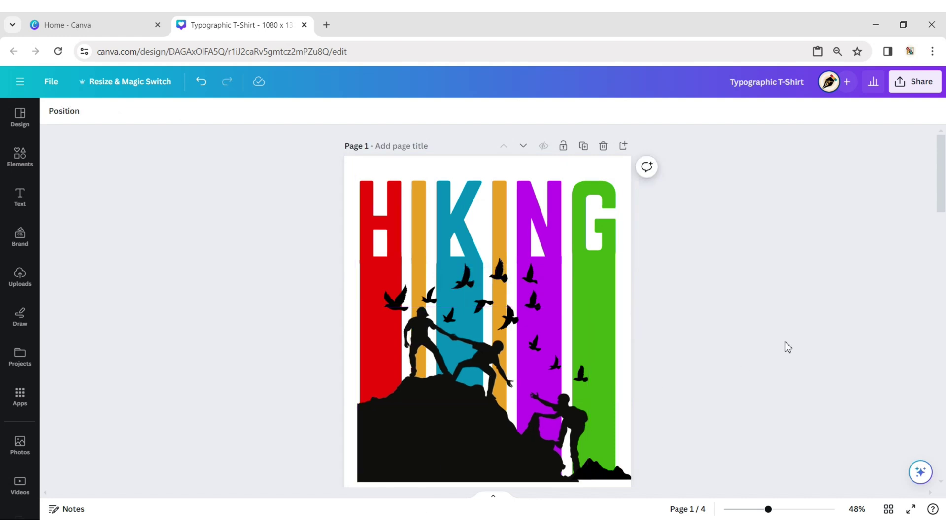
left_click(352, 162)
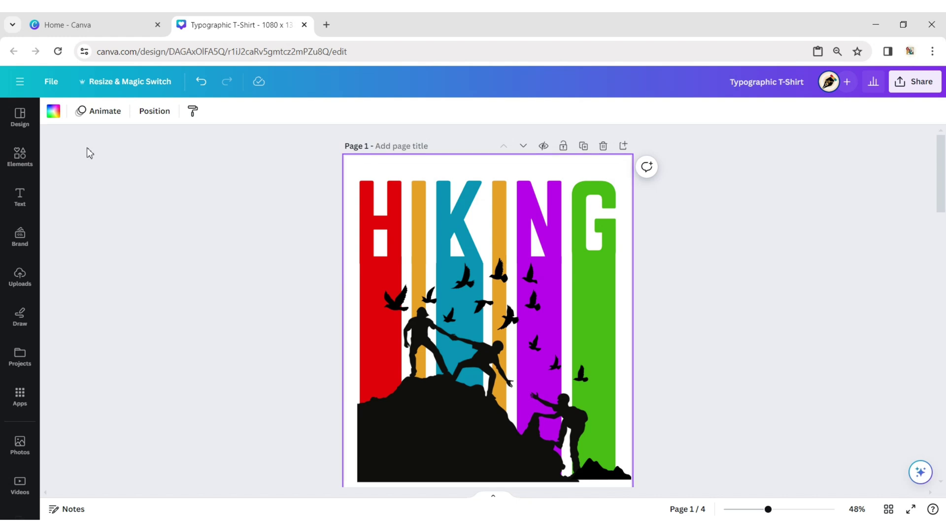
Step: Make the page background black and recolour the climbers silhouette pure black (#000000)
left_click(53, 112)
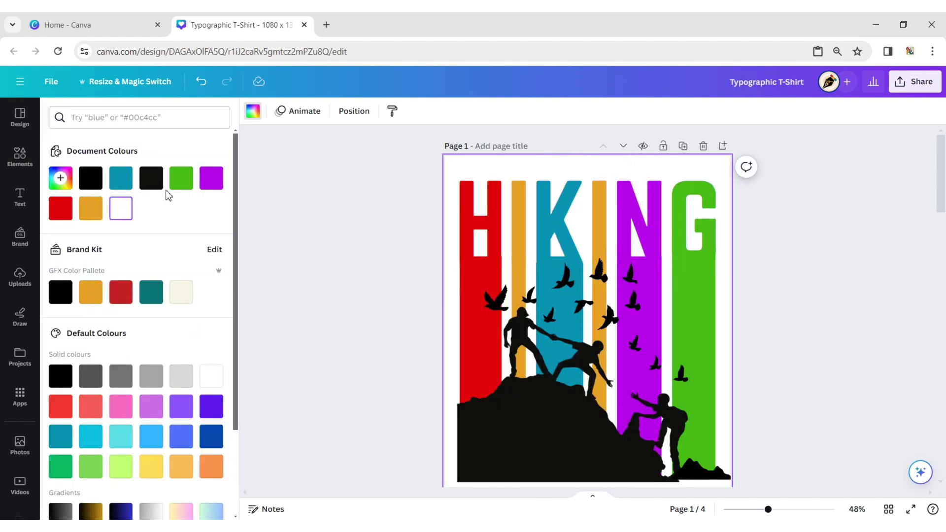
left_click(90, 180)
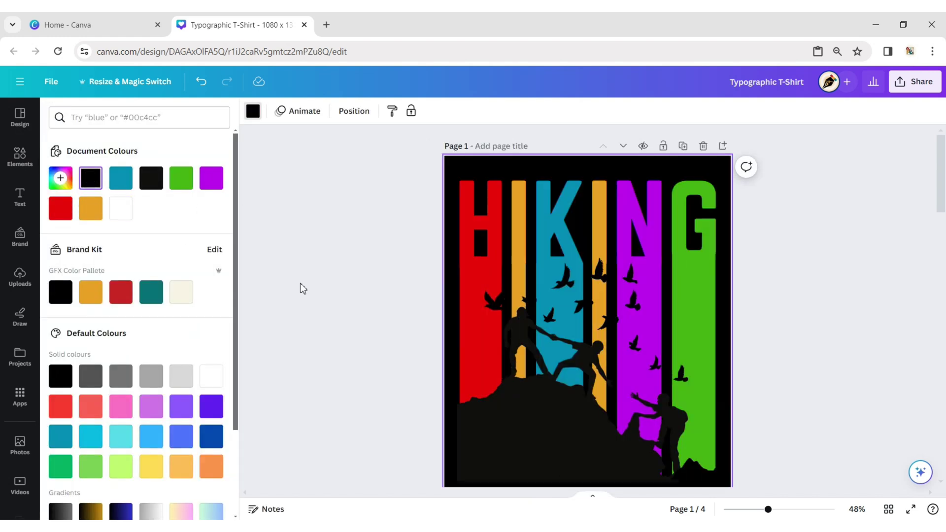
left_click(593, 446)
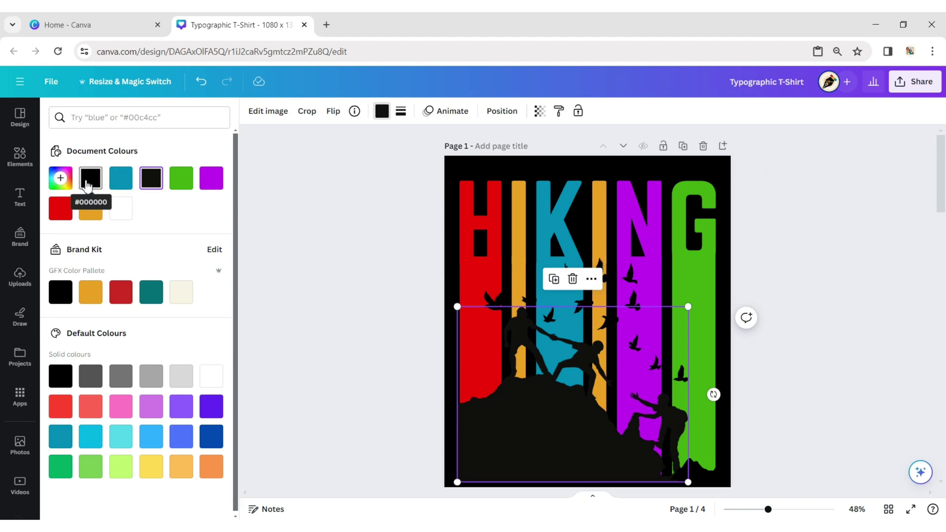
left_click(91, 178)
left_click(584, 299)
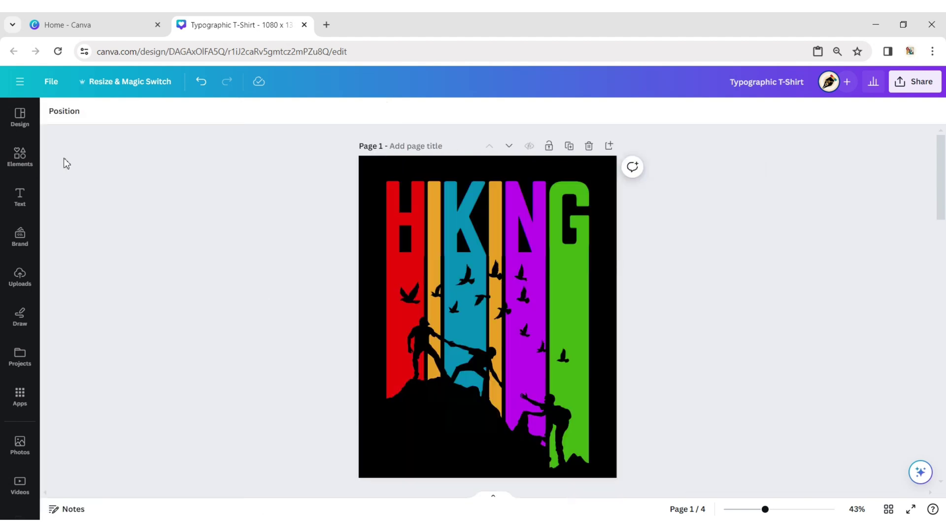
left_click(21, 165)
Step: Search graphics for 'dust', add a dust texture, then enlarge it and place it over the climbers
type("dust")
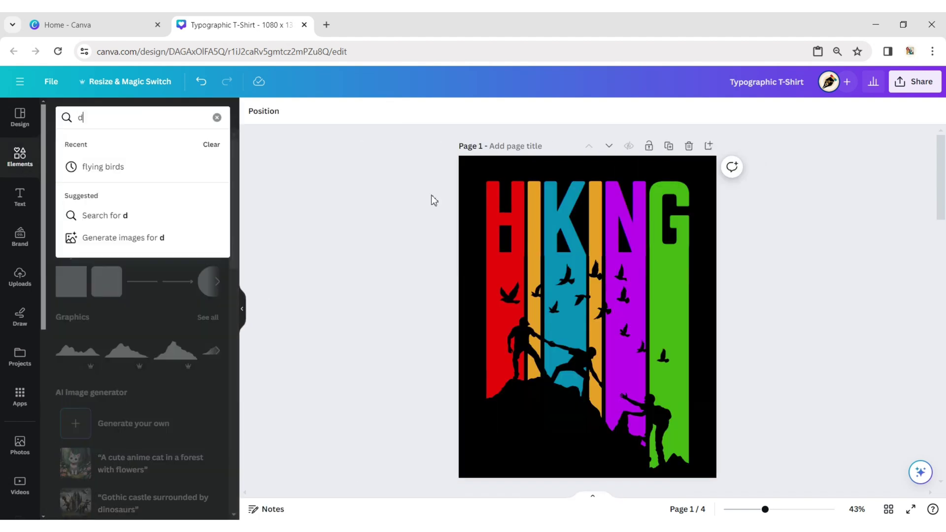
key("Return")
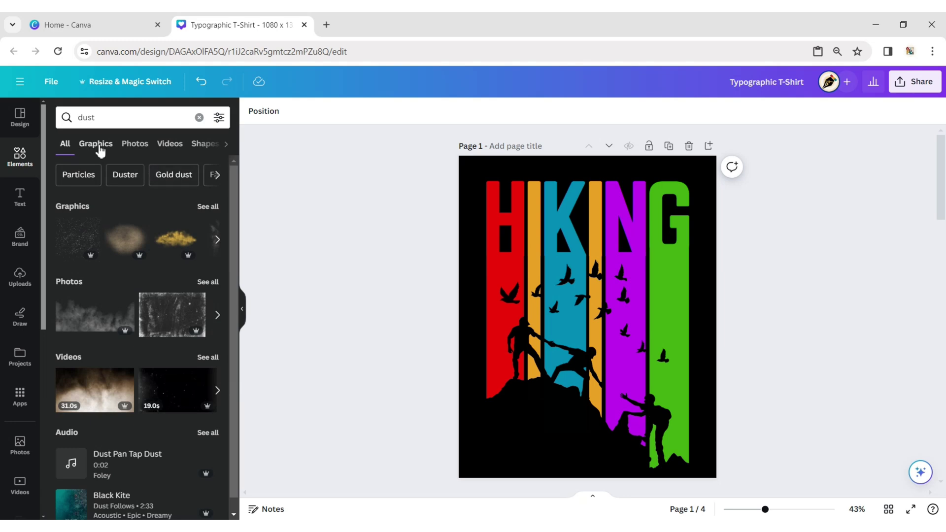
left_click(96, 144)
left_click(141, 293)
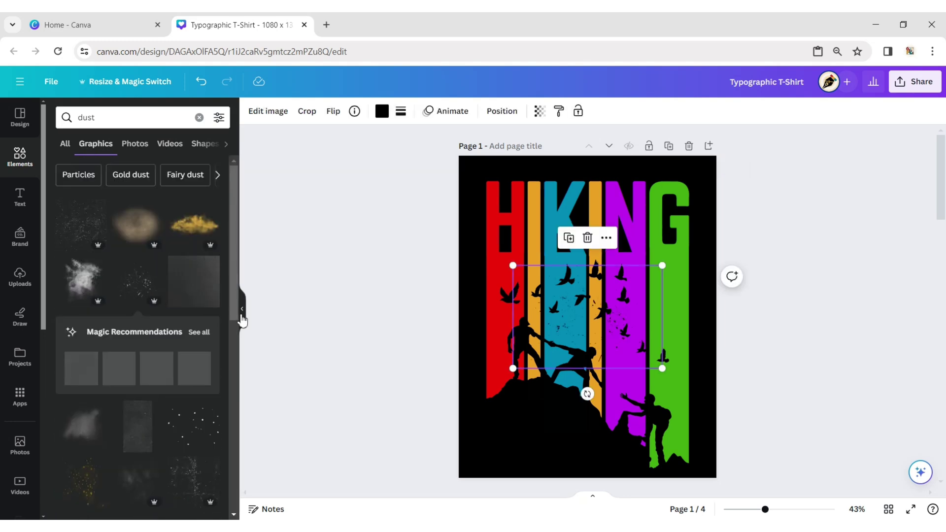
left_click(242, 309)
left_click_drag(475, 336, 417, 225)
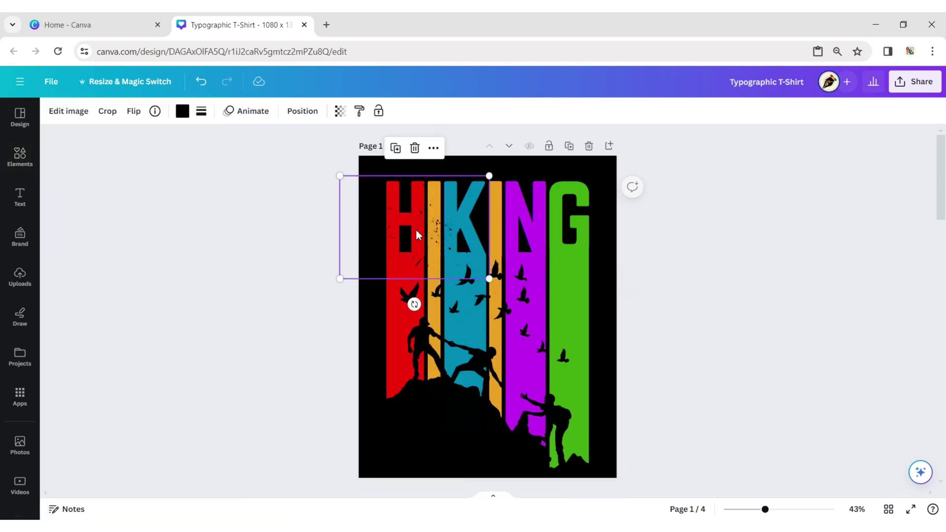
left_click_drag(490, 278, 507, 291)
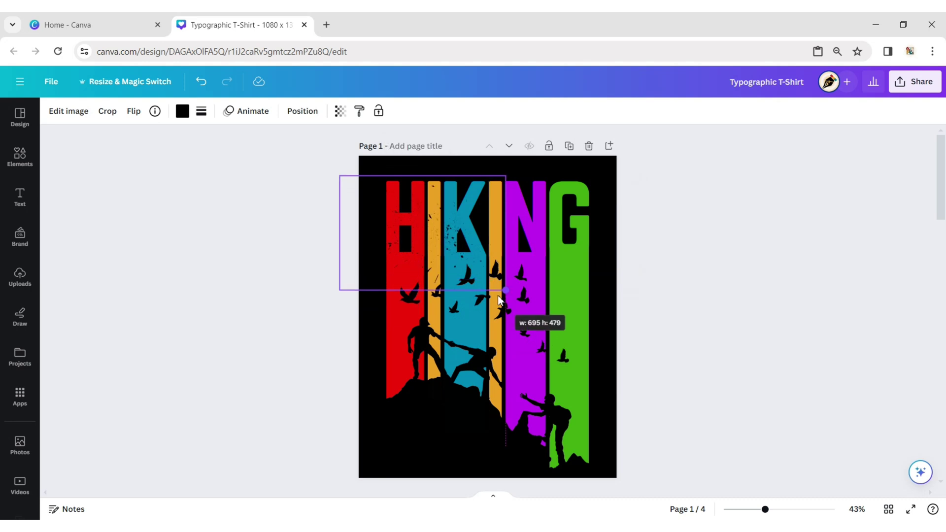
left_click_drag(441, 227, 432, 308)
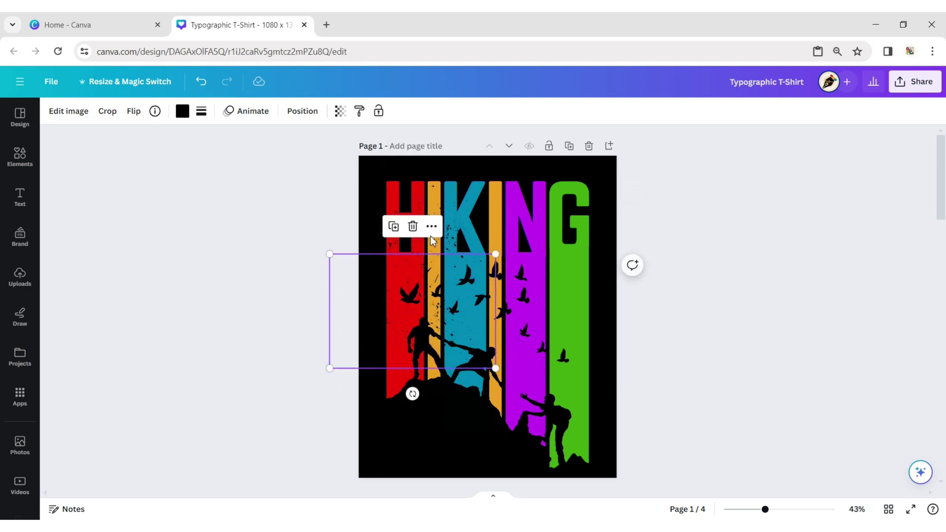
Step: Scatter duplicates of the dust texture over the HIKING letters, the G, and the purple and green strips
left_click(394, 226)
left_click_drag(422, 424, 498, 314)
left_click_drag(507, 340, 506, 341)
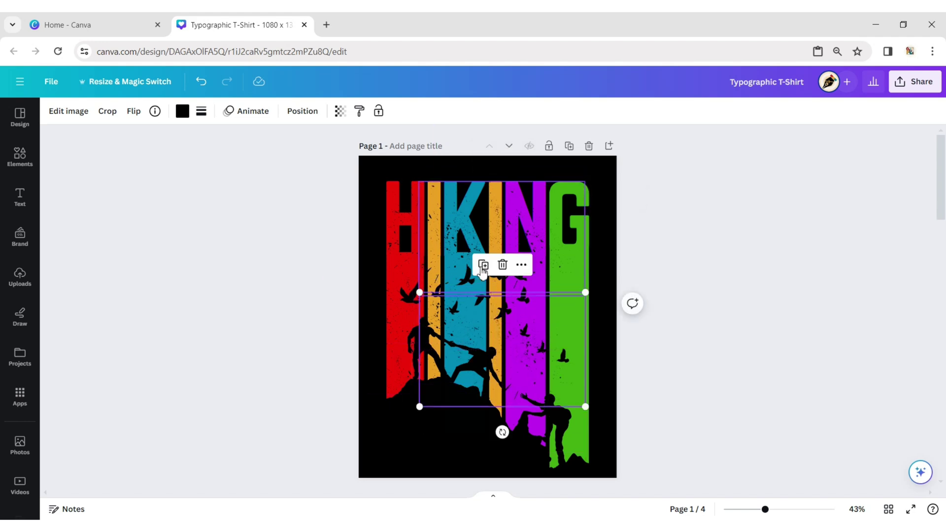
left_click(483, 266)
left_click_drag(521, 449, 576, 225)
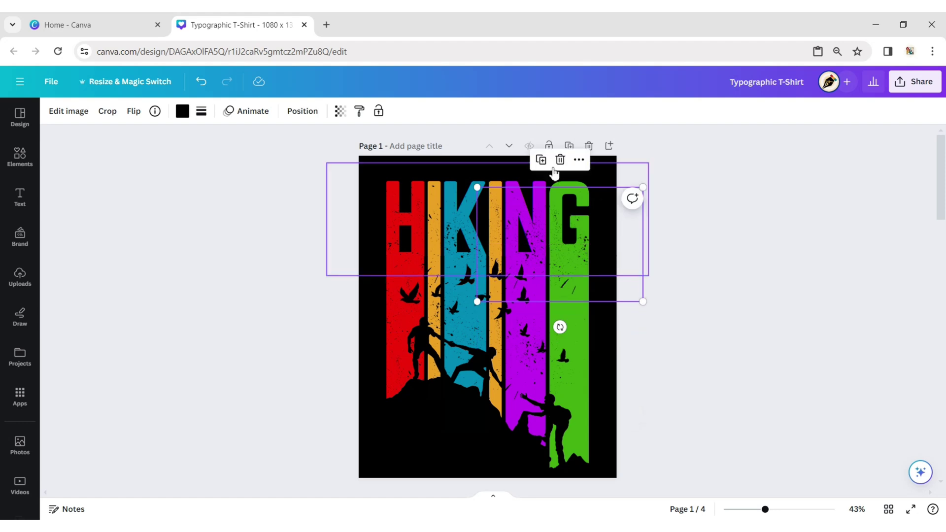
left_click(540, 160)
left_click_drag(592, 187, 563, 379)
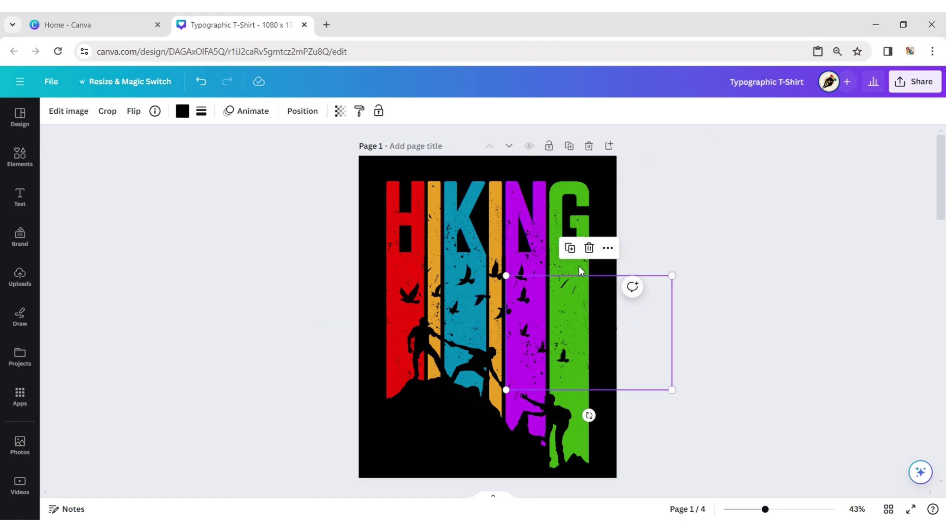
left_click(569, 248)
left_click_drag(604, 442, 583, 435)
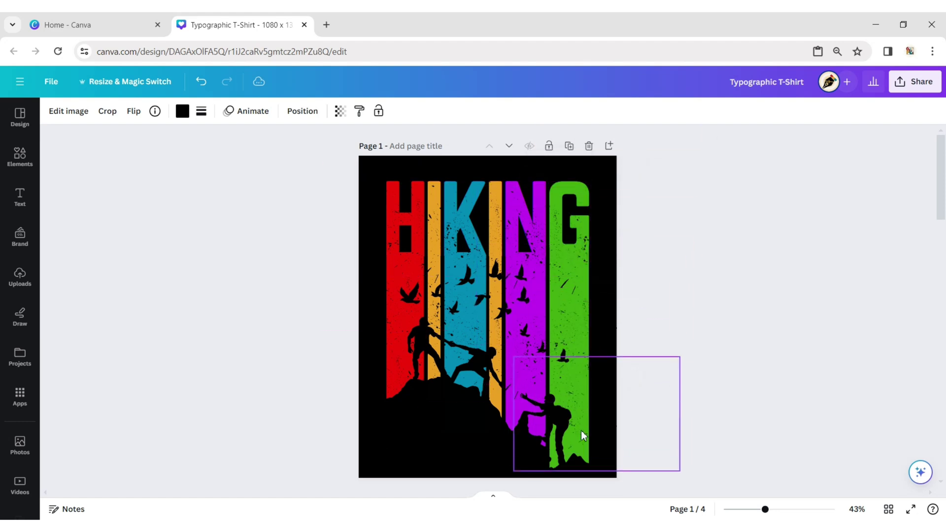
left_click(641, 272)
Step: Download only the current page 1 as a PNG, Typographic T-Shirt.png
left_click(928, 82)
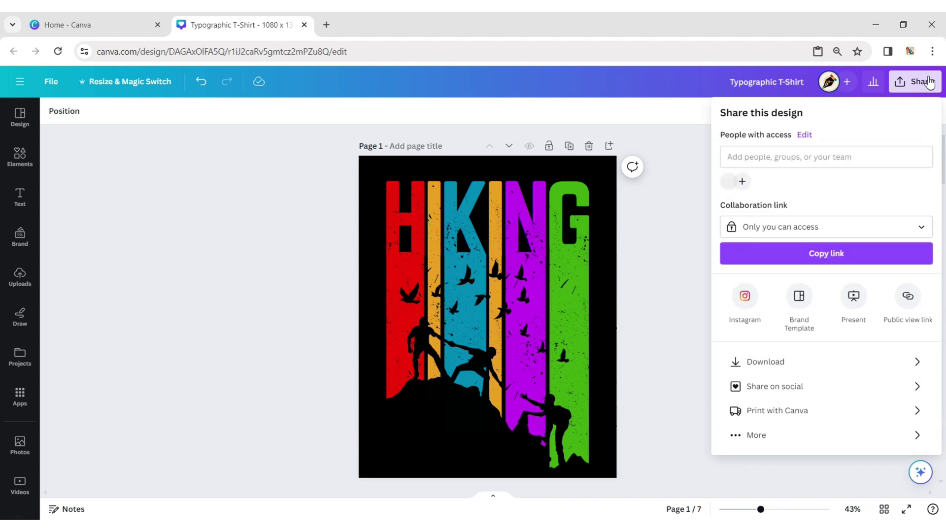
left_click(910, 362)
left_click(922, 282)
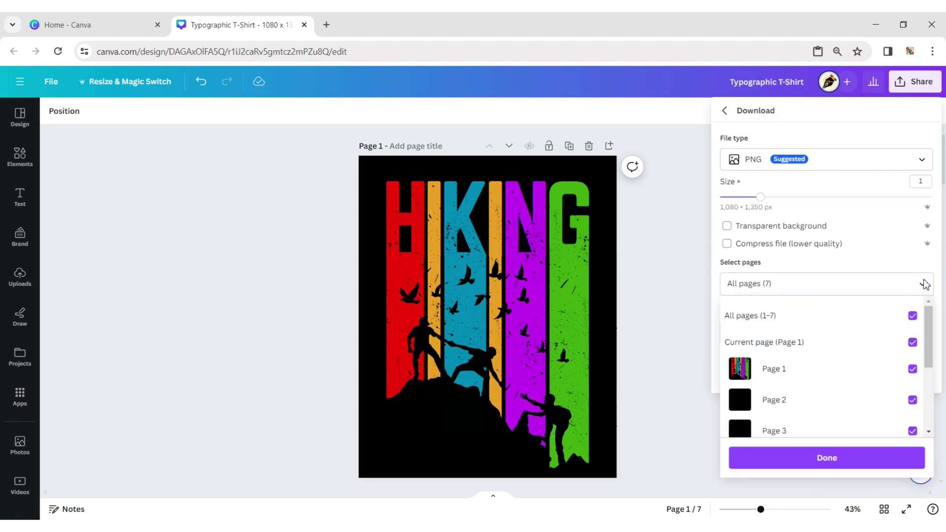
left_click(912, 316)
left_click(911, 342)
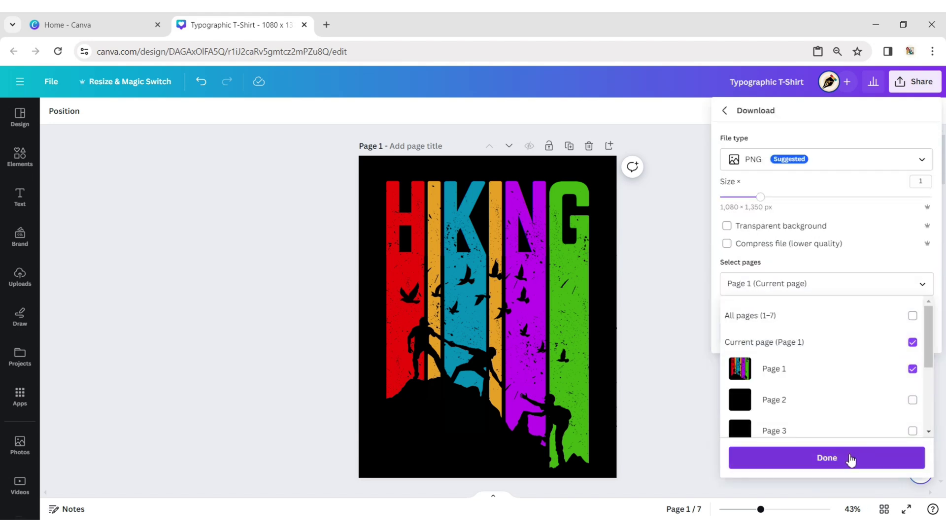
left_click(851, 458)
left_click(808, 334)
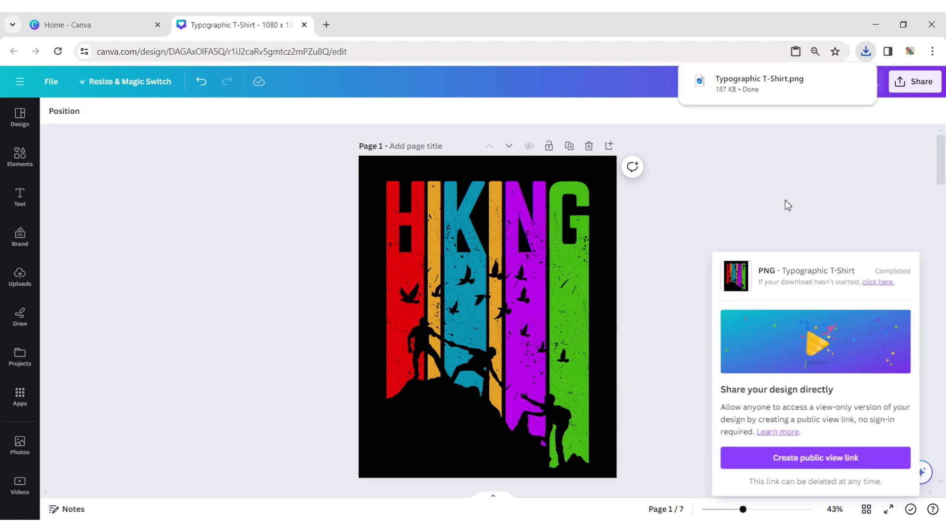
Step: In a new tab, search for 'smart mockup' and go to the Smartmockups website
left_click(326, 24)
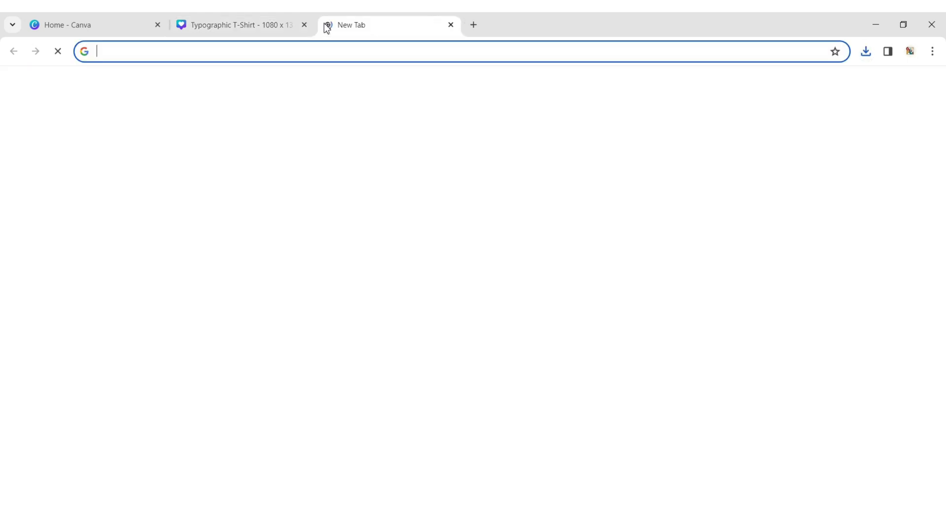
type("smar")
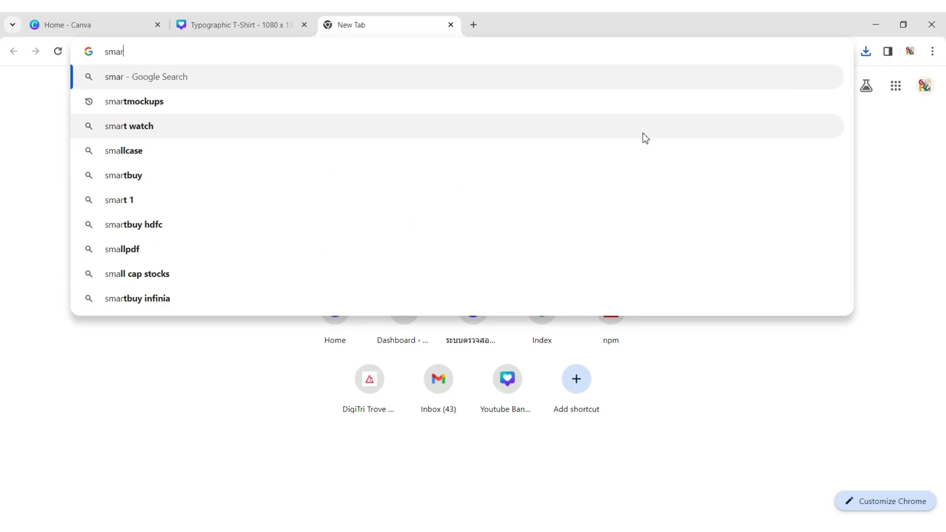
type("t mockup")
key("Return")
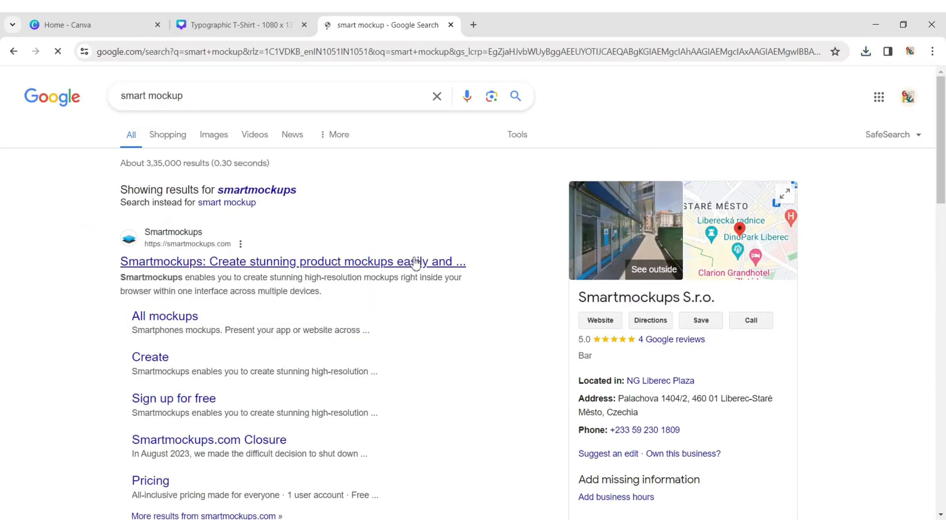
left_click(413, 261)
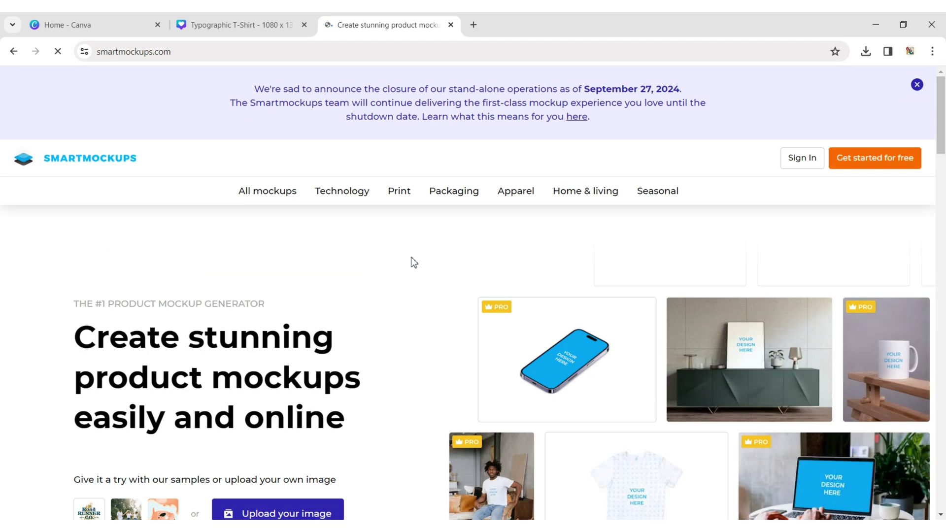
Step: Browse Apparel > T-shirts and scroll down to the purple-background and hanger shirt mockups
mouse_move(519, 195)
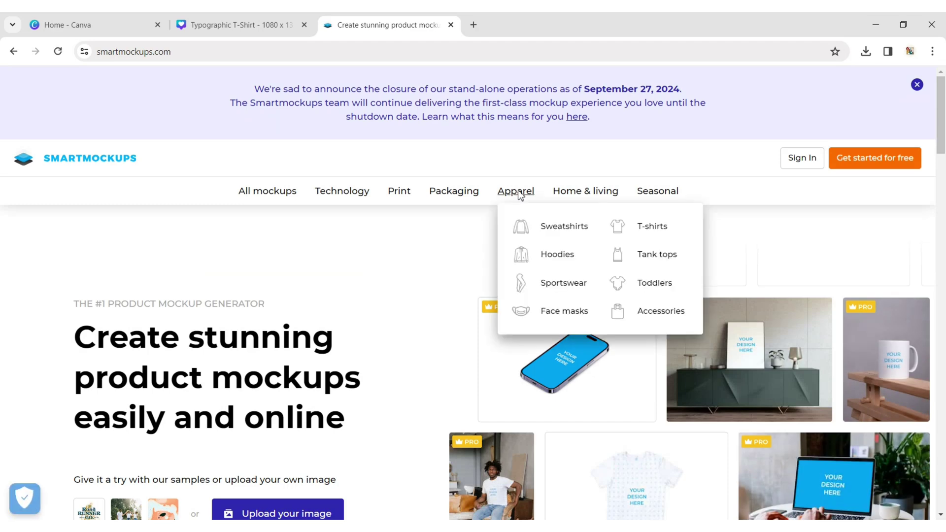
left_click(645, 226)
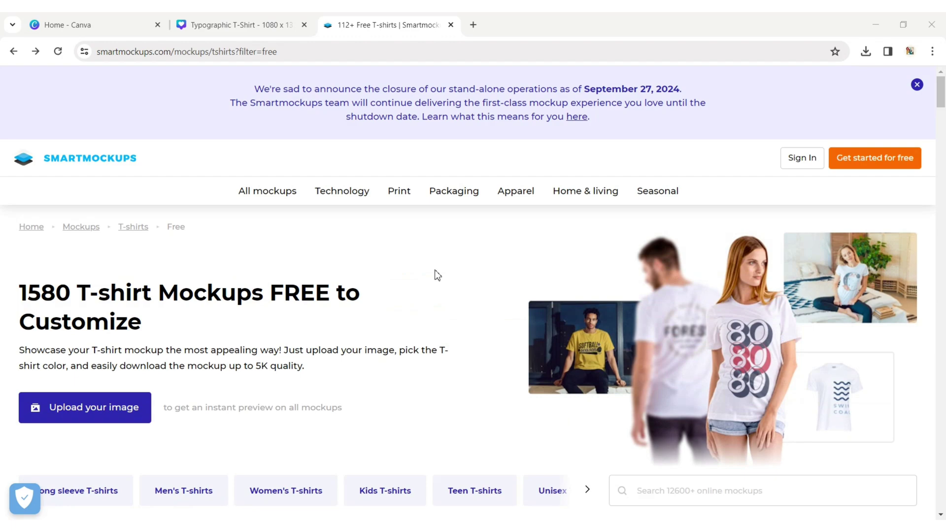
scroll(435, 272, "down", 10)
scroll(436, 272, "down", 2)
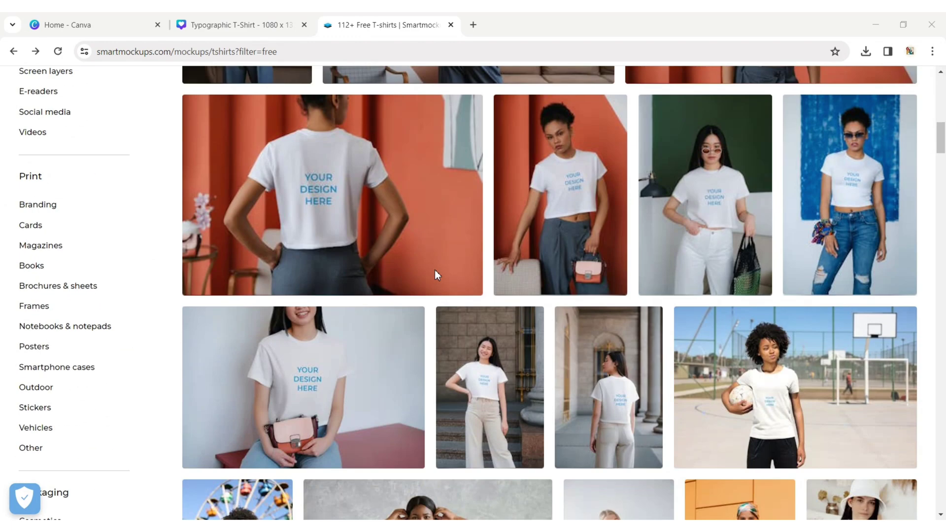
scroll(435, 272, "down", 7)
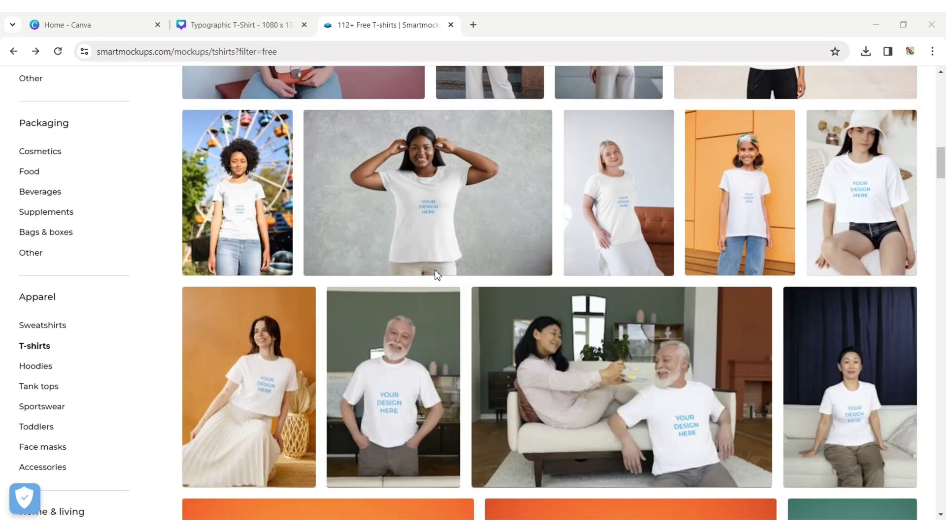
scroll(434, 275, "down", 5)
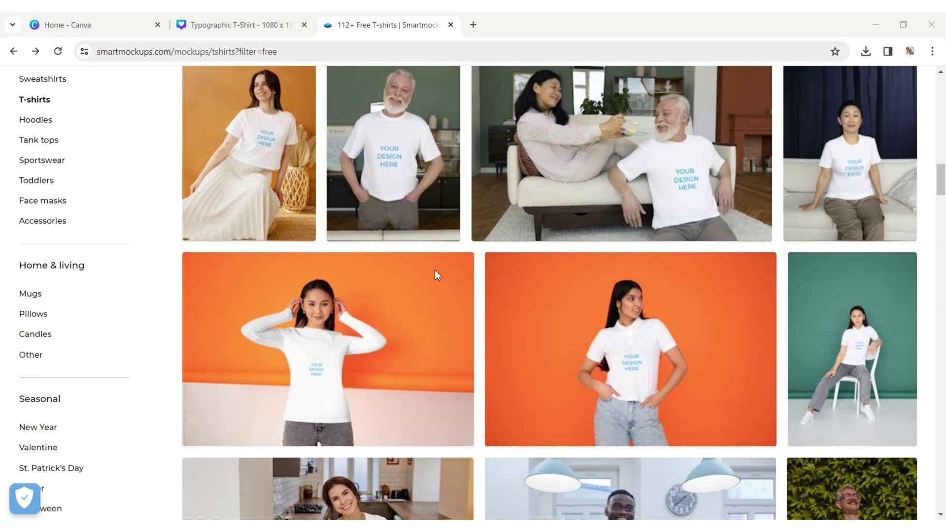
scroll(435, 271, "down", 16)
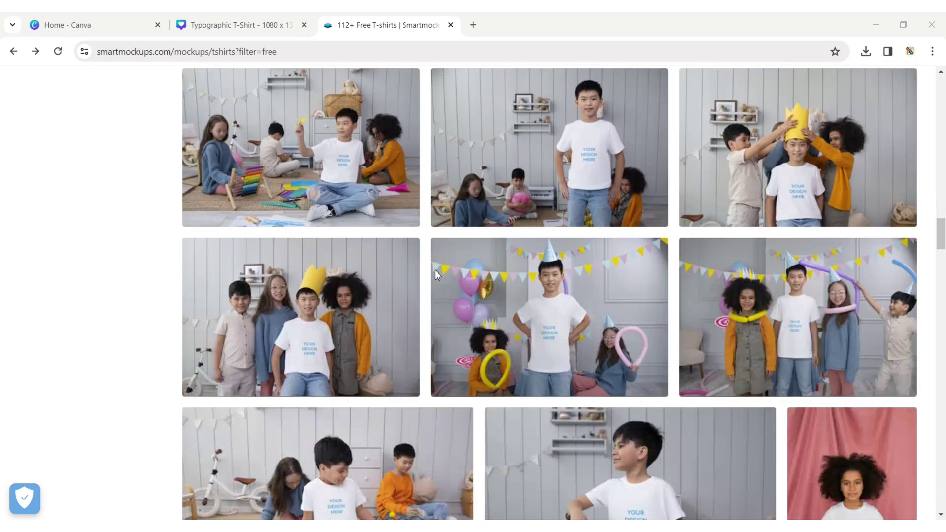
scroll(435, 270, "down", 9)
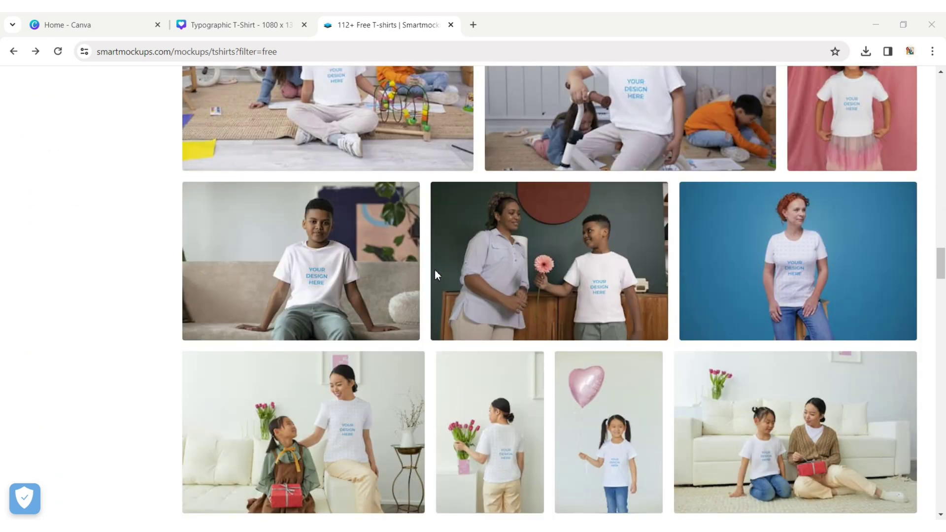
scroll(434, 269, "down", 4)
scroll(434, 269, "down", 4)
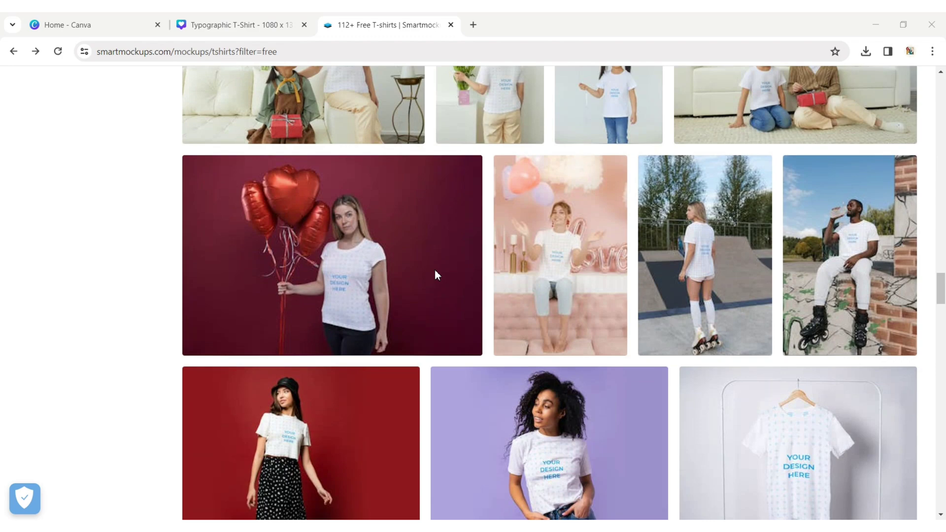
scroll(435, 269, "down", 4)
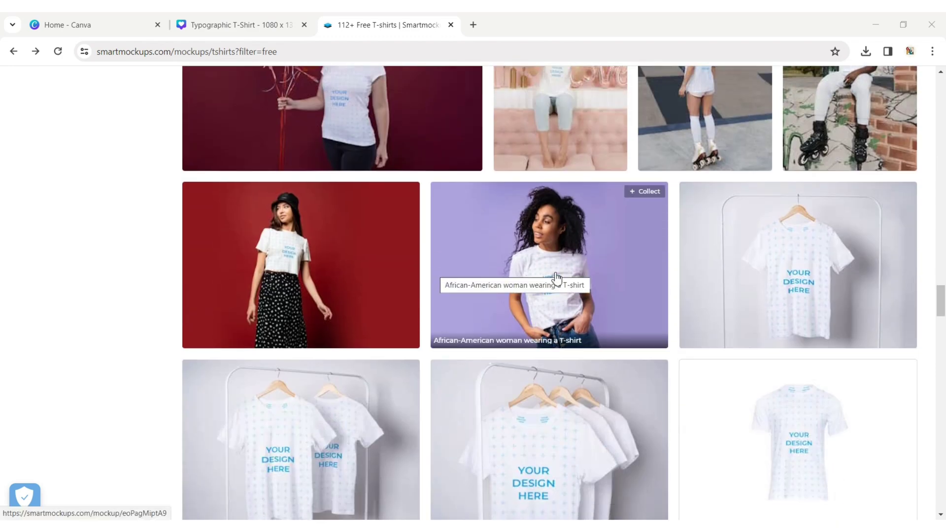
Step: Open the woman-on-purple-background mockup and upload Typographic T-Shirt.png from Downloads onto her shirt
left_click(550, 257)
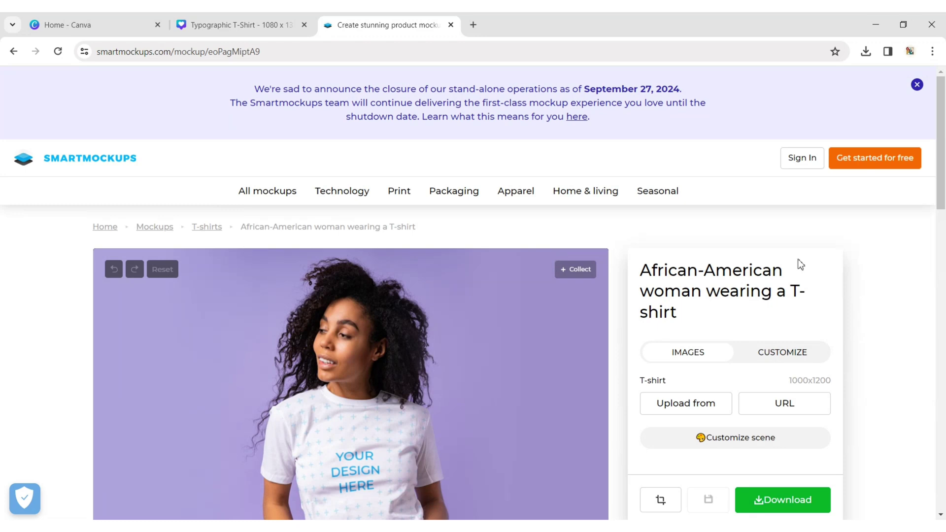
scroll(902, 265, "down", 3)
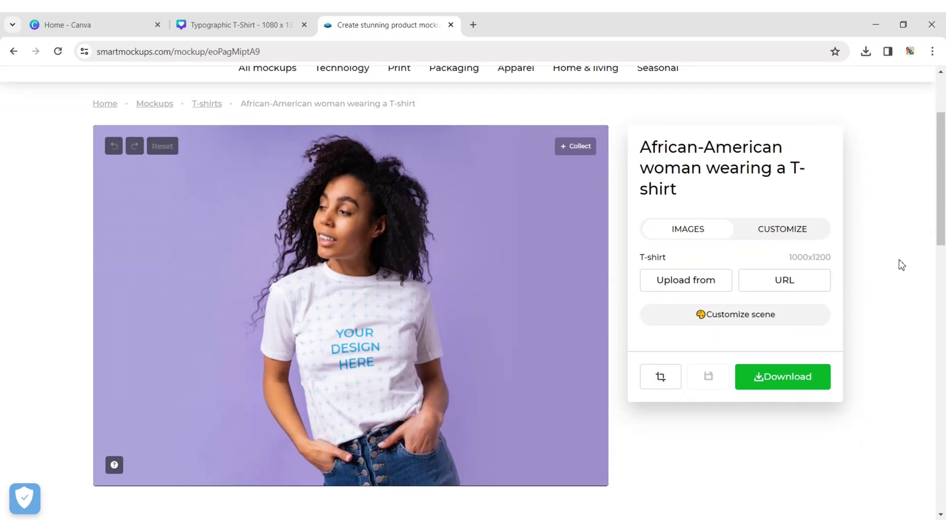
left_click(690, 280)
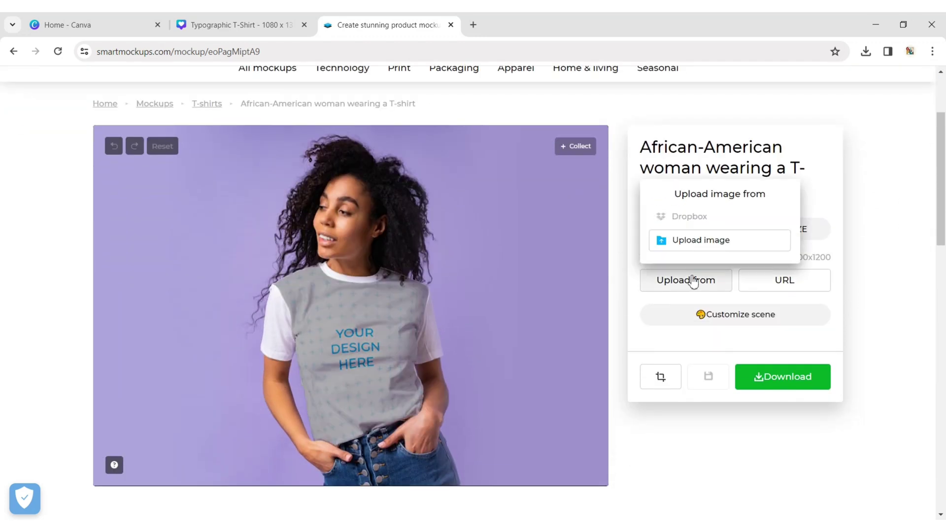
left_click(688, 240)
left_click(155, 145)
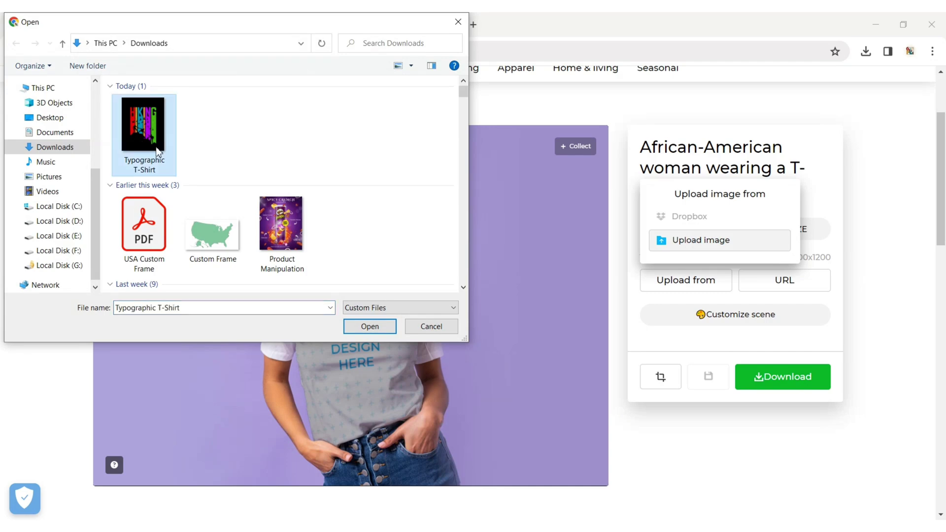
left_click(368, 326)
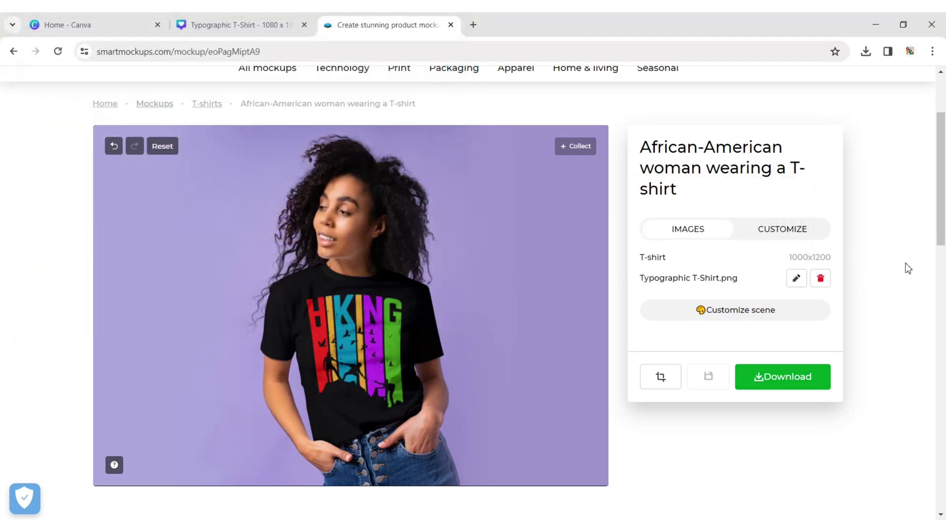